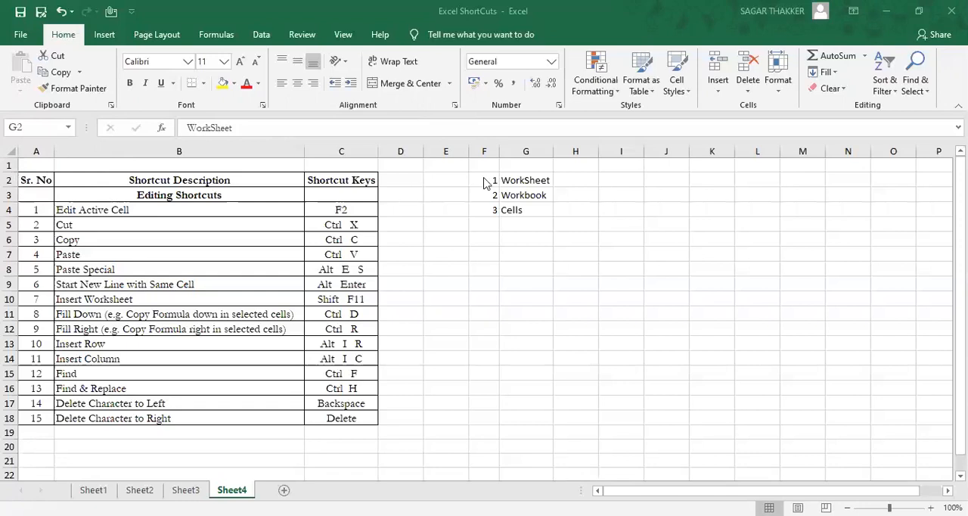
Step: Clear the contents of the sample list in cells F2:G5
left_click(660, 182)
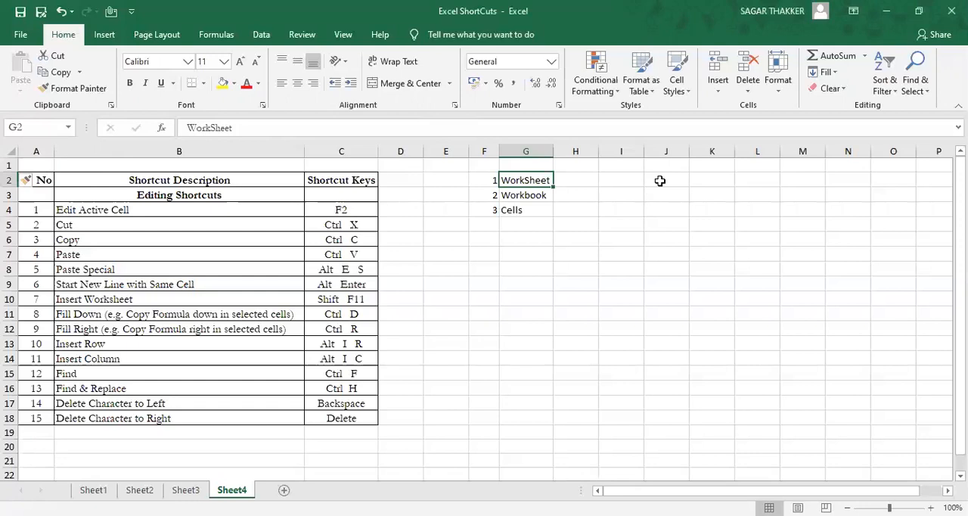
left_click(660, 181)
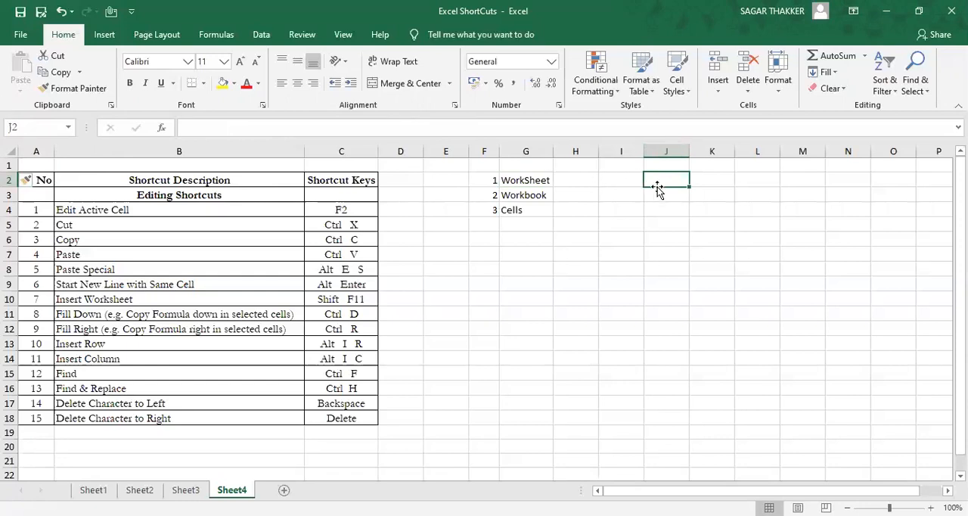
key("Left")
key("Left")
key("Left")
key("Left")
key("Left")
key("Right")
key("shift+Right")
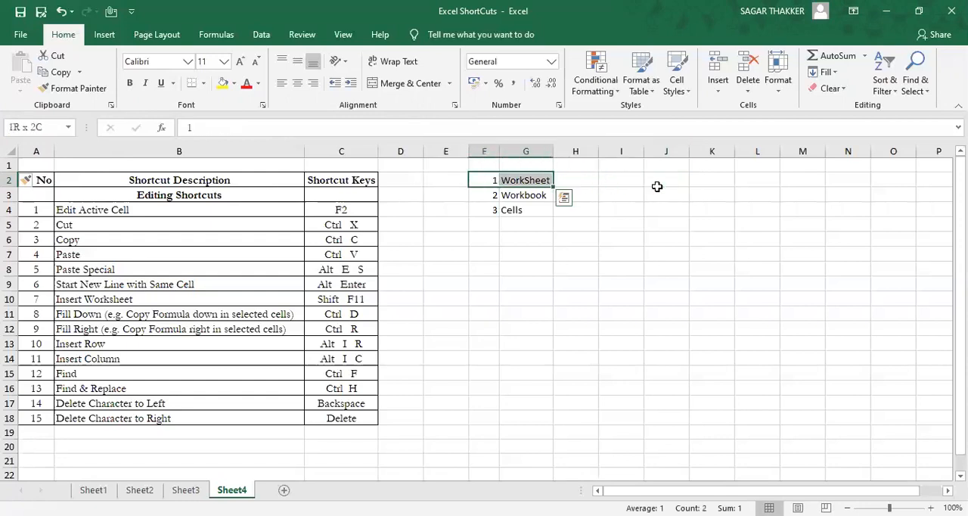
key("shift+Down")
key("shift+Down")
key("shift+Down")
key("Delete")
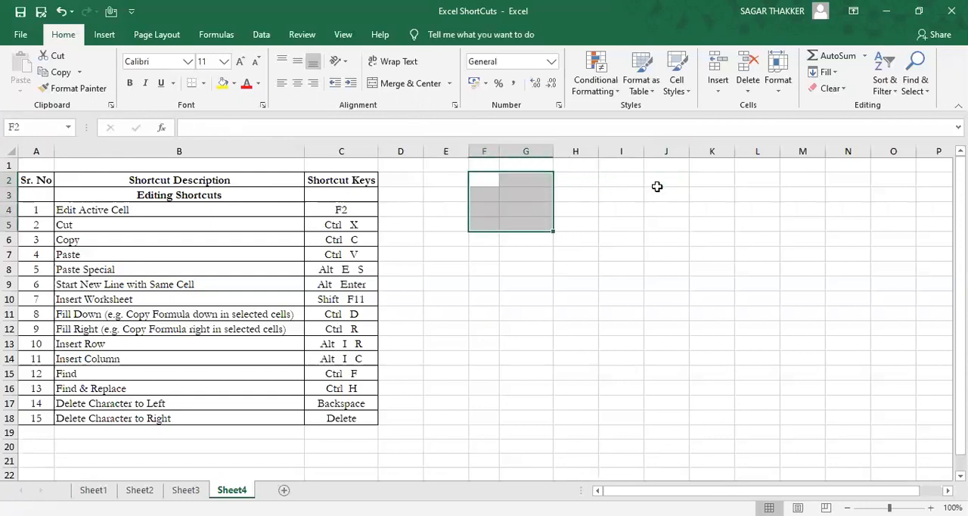
Step: Enter 1 in cell F2 and "Salman Kan" in cell G2
key("Left")
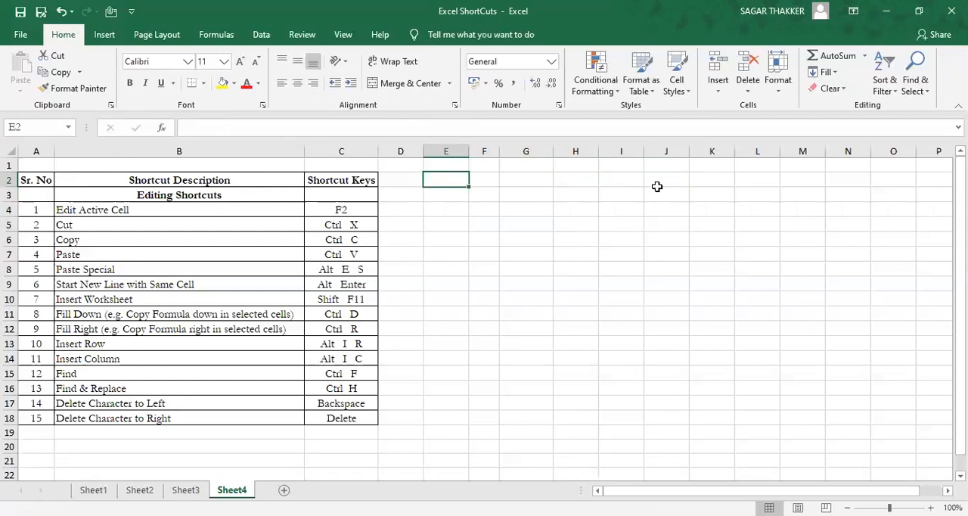
key("Right")
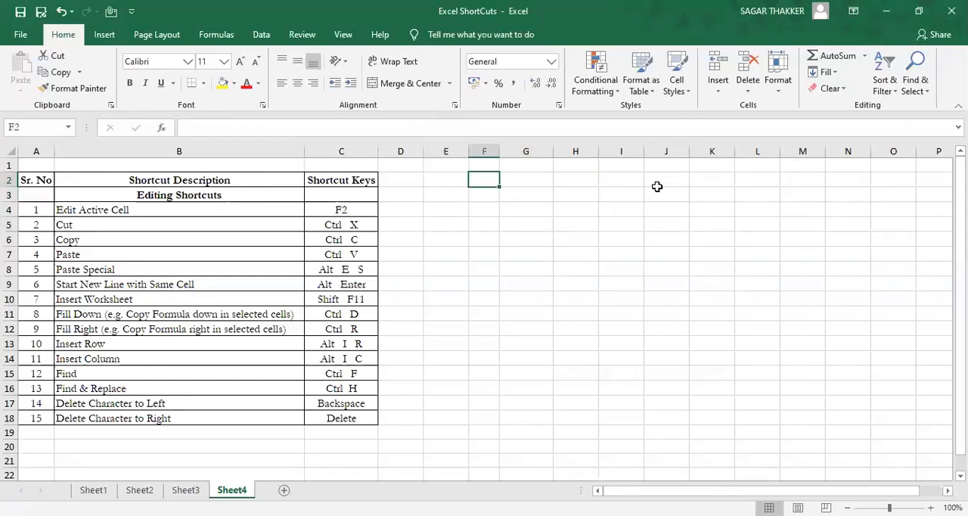
type("1")
key("Tab")
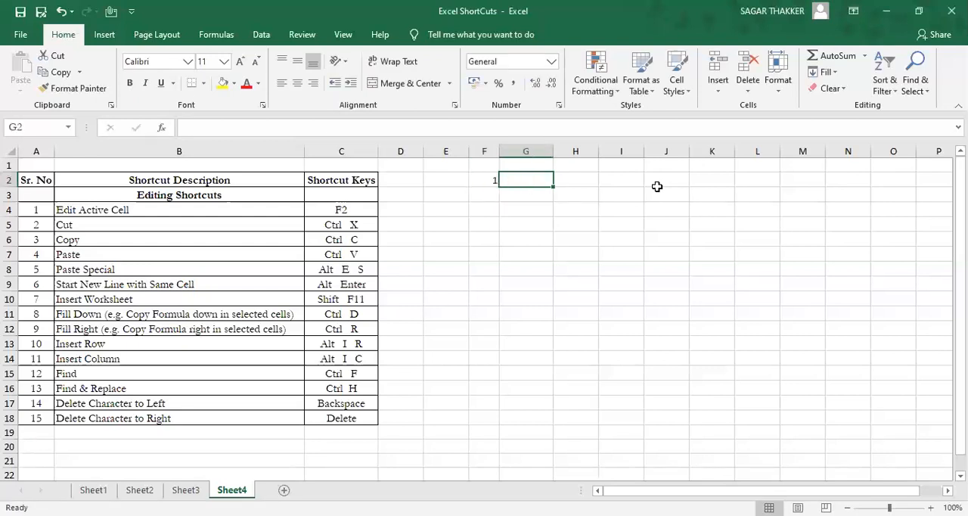
type("Salm")
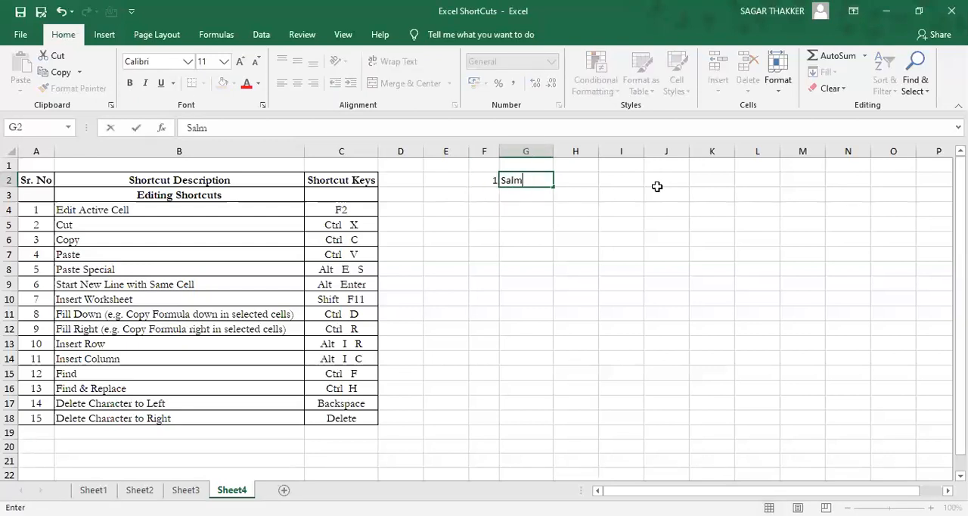
type("an Kan")
key("Return")
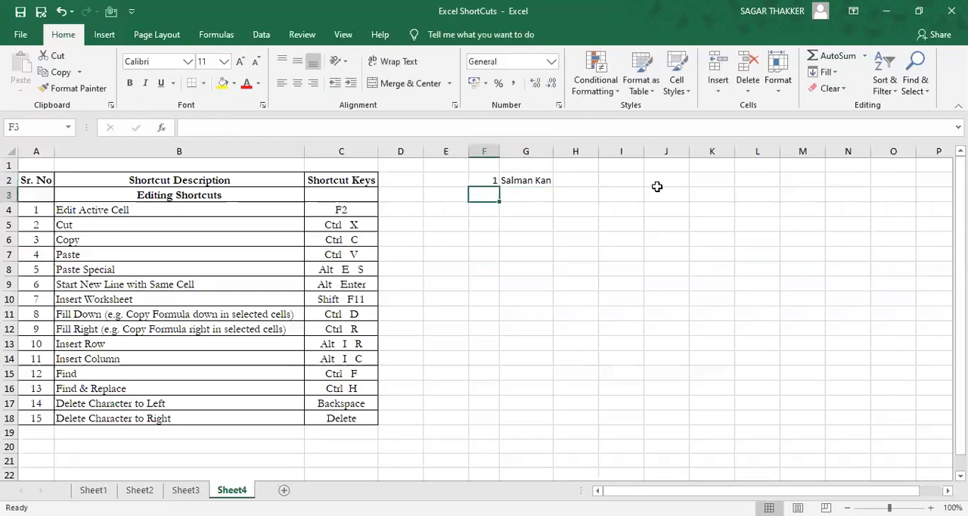
Step: Edit cell G2 in place to insert the missing "h", making it read "Salman Khan"
key("Right")
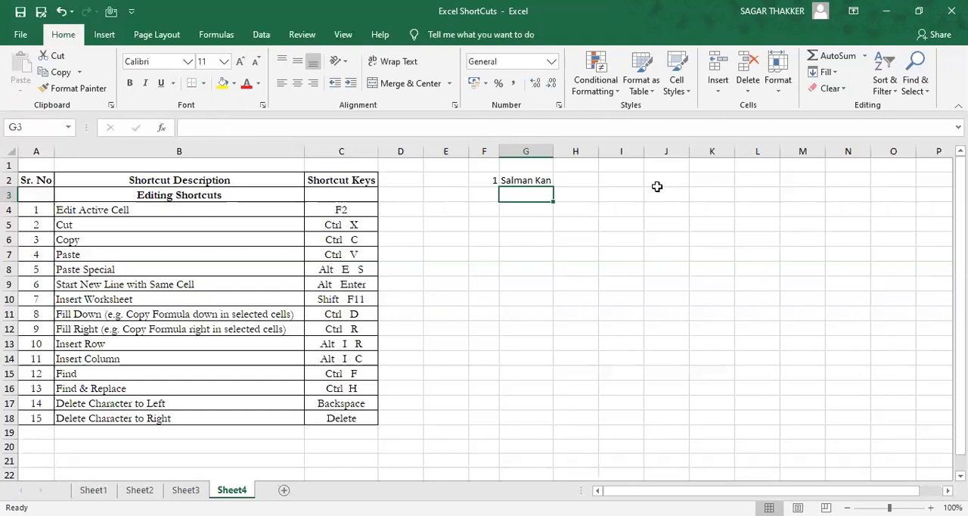
key("Up")
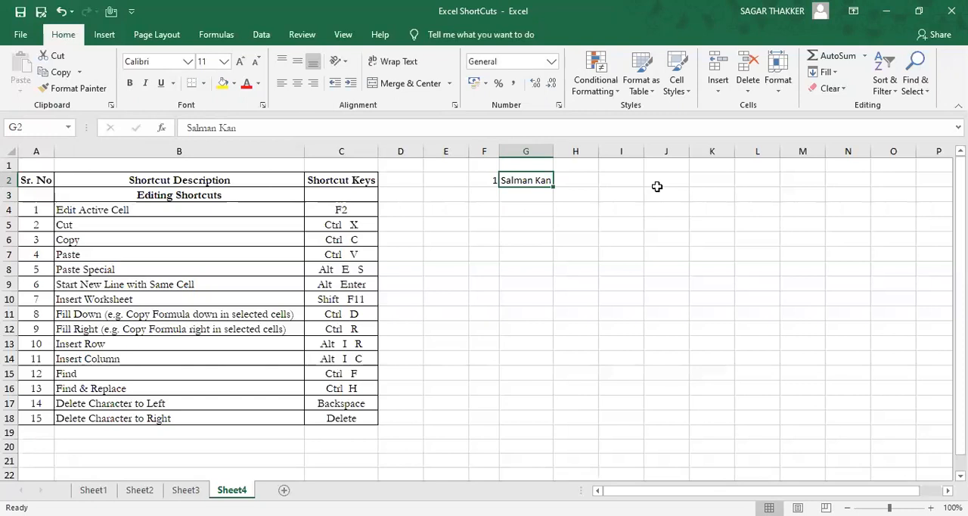
key("F2")
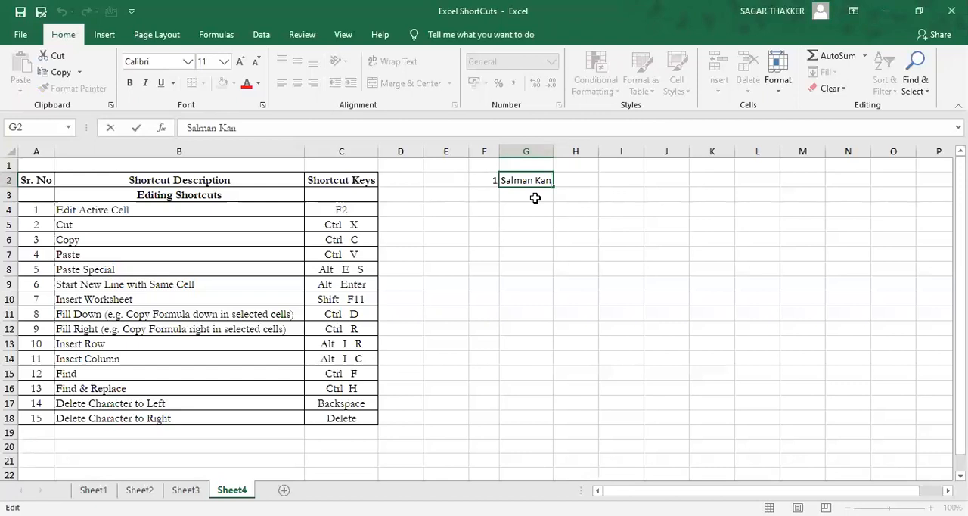
key("Left")
type("h")
key("Return")
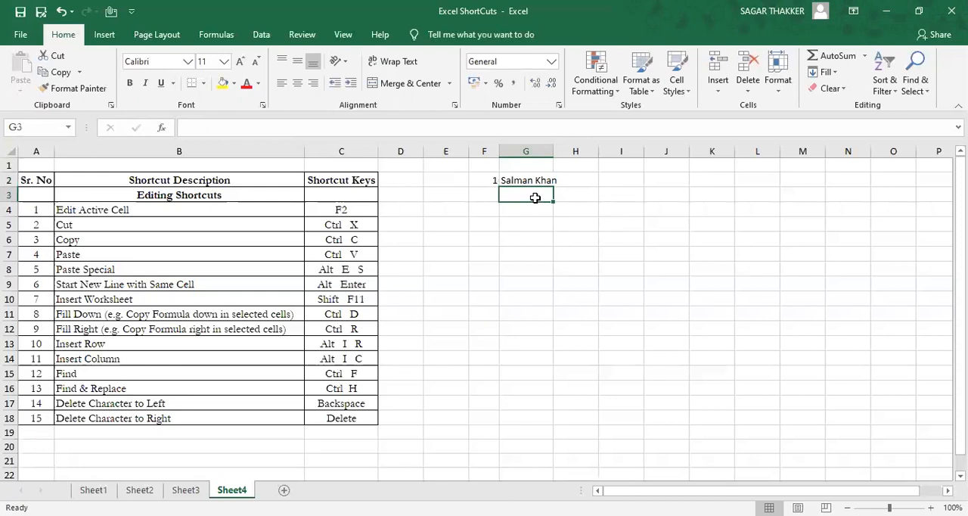
Step: Enter the serial number 2 in cell F3
key("Left")
type("2")
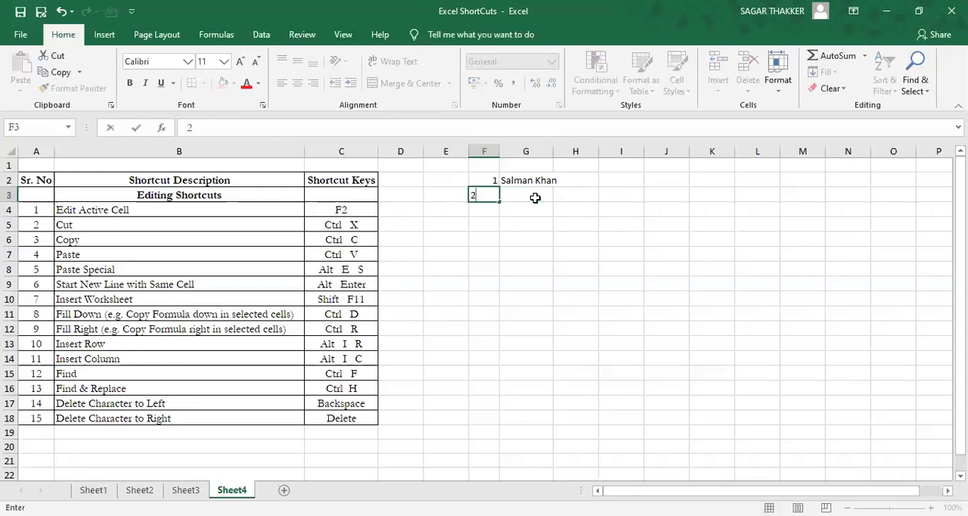
key("Tab")
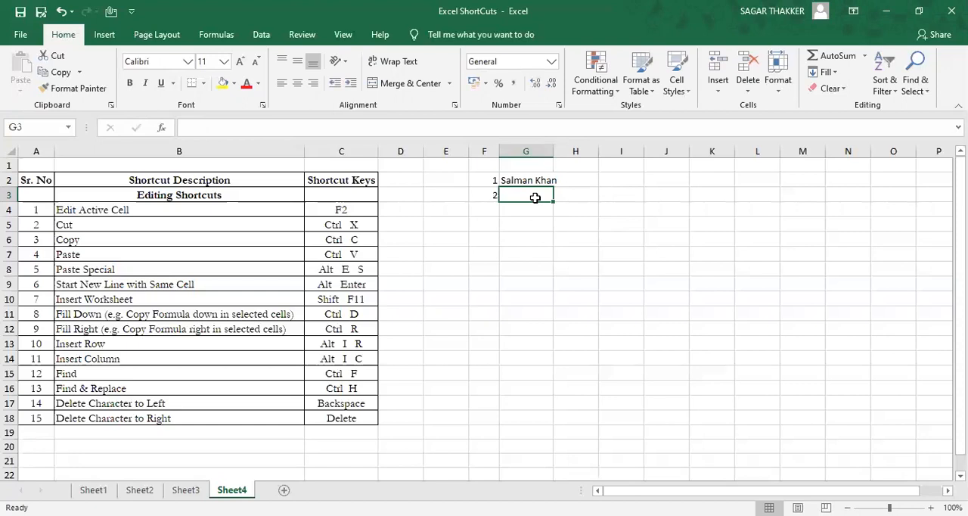
key("Up")
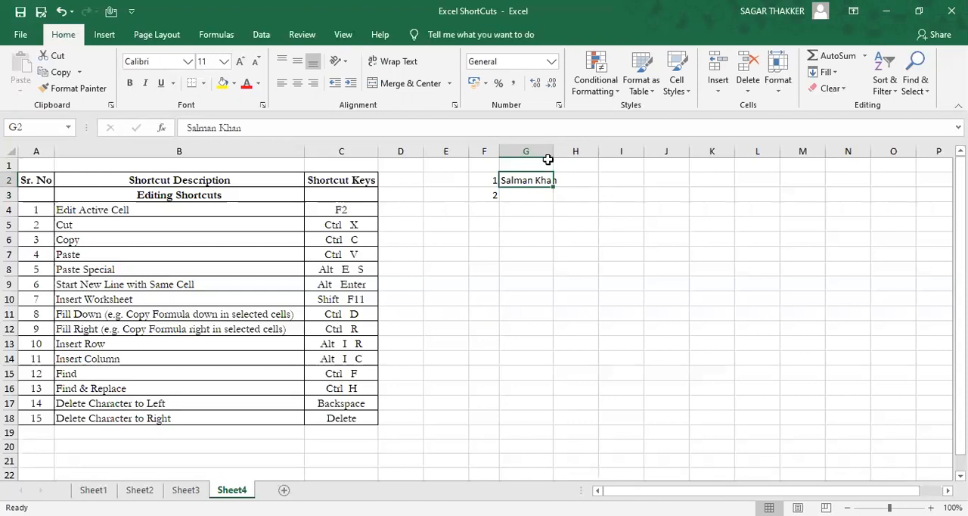
Step: Cut the text from cell G2 and paste it into cell G10, undoing the move once it is made
left_click(527, 298)
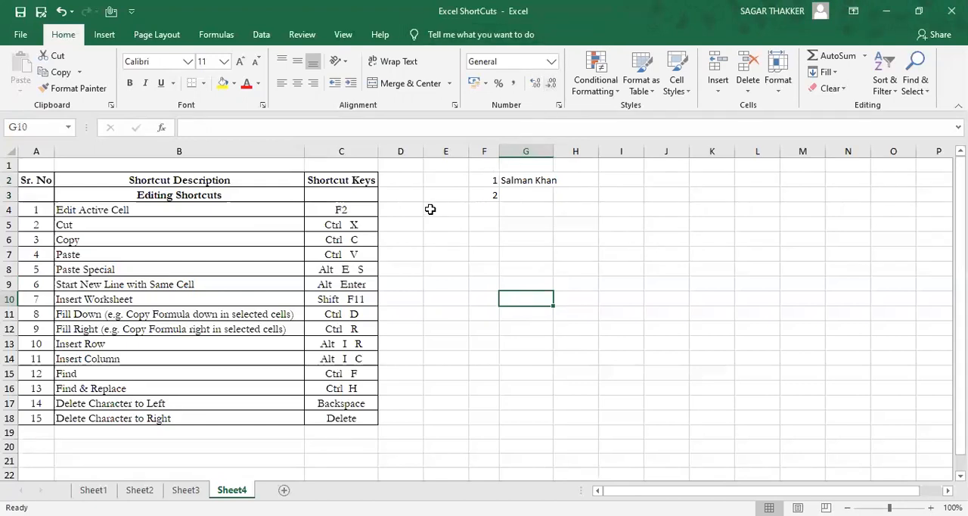
left_click(367, 224)
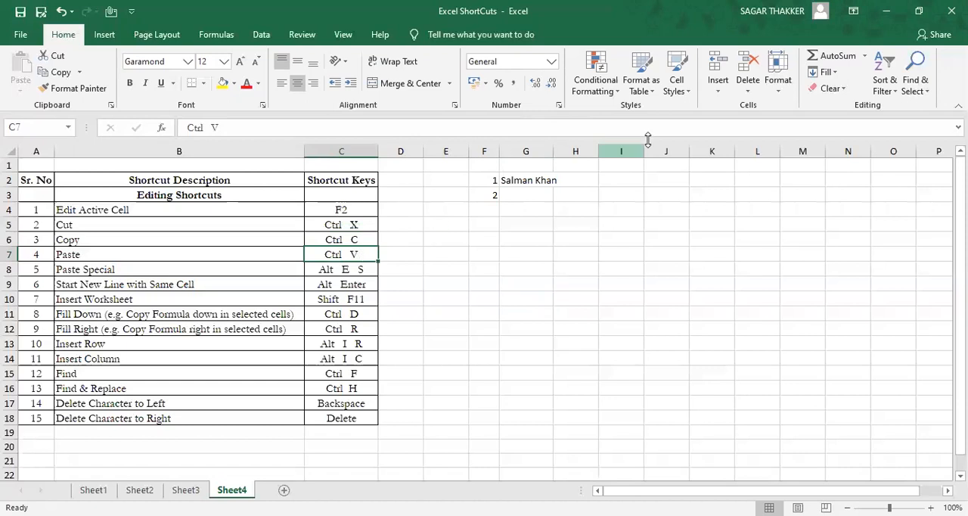
left_click(534, 180)
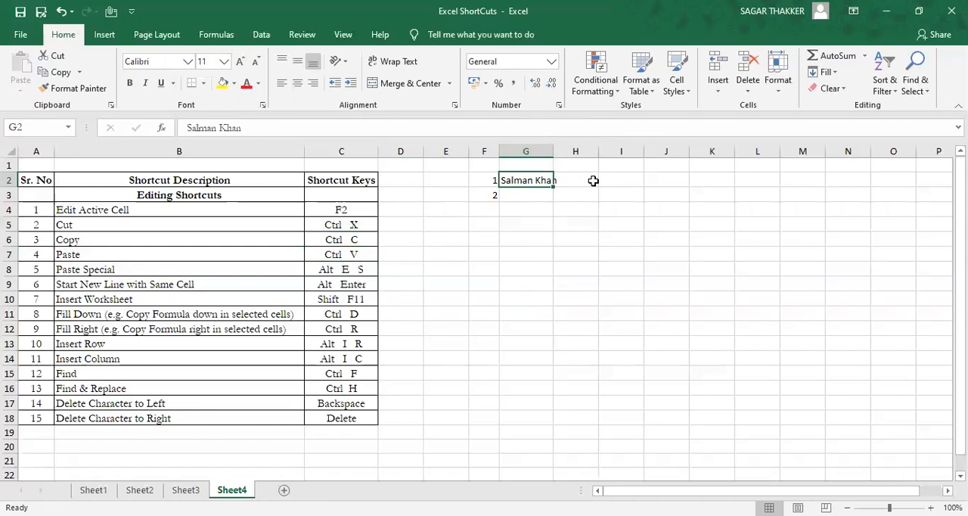
key("ctrl+c")
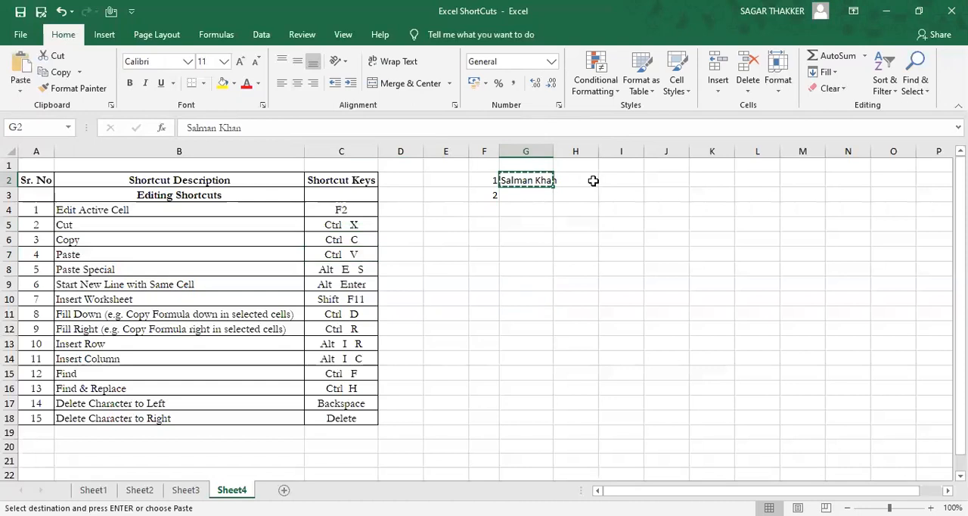
key("Down")
key("Down")
key("Down")
key("Down")
key("Down")
key("Down")
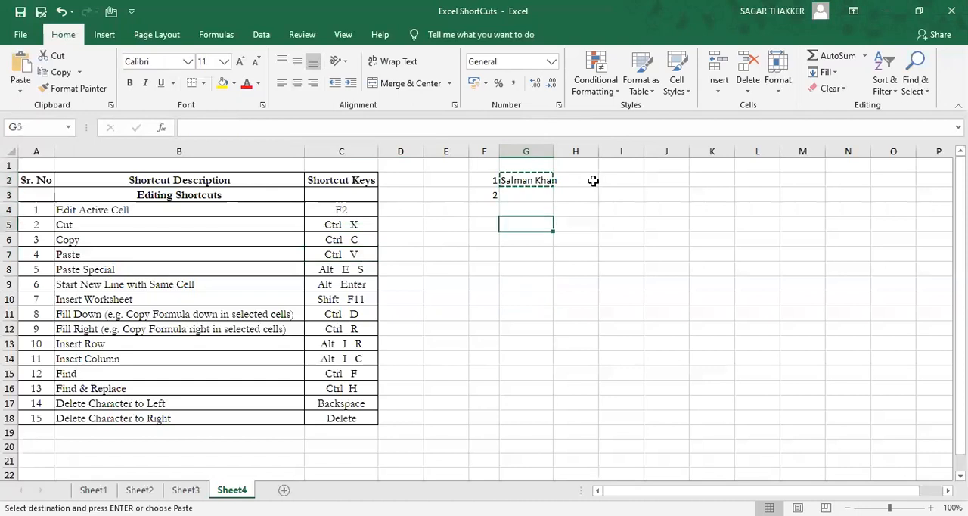
key("Down")
key("Down")
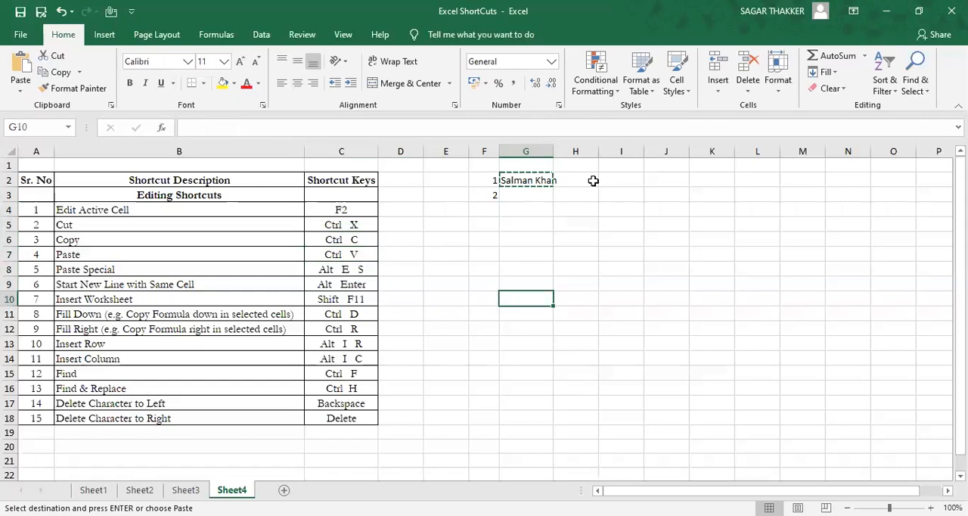
key("Return")
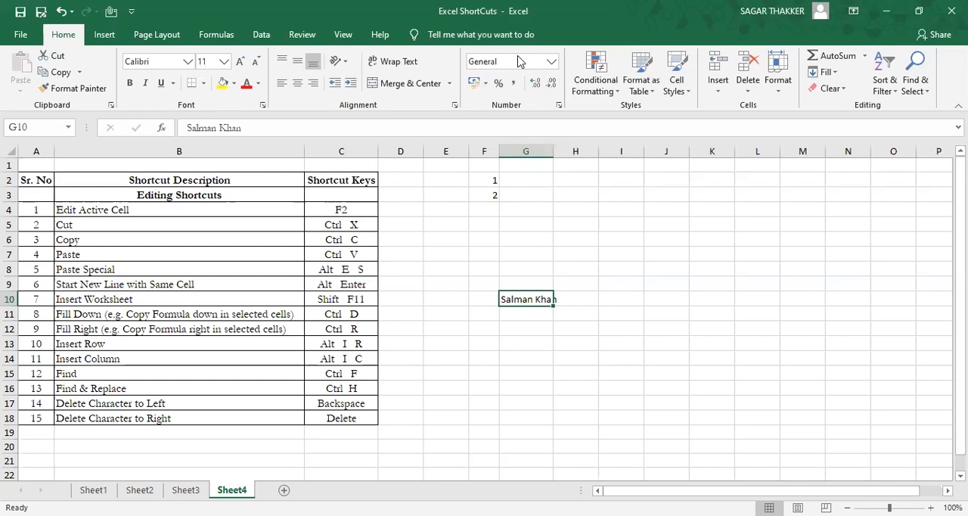
key("ctrl+z")
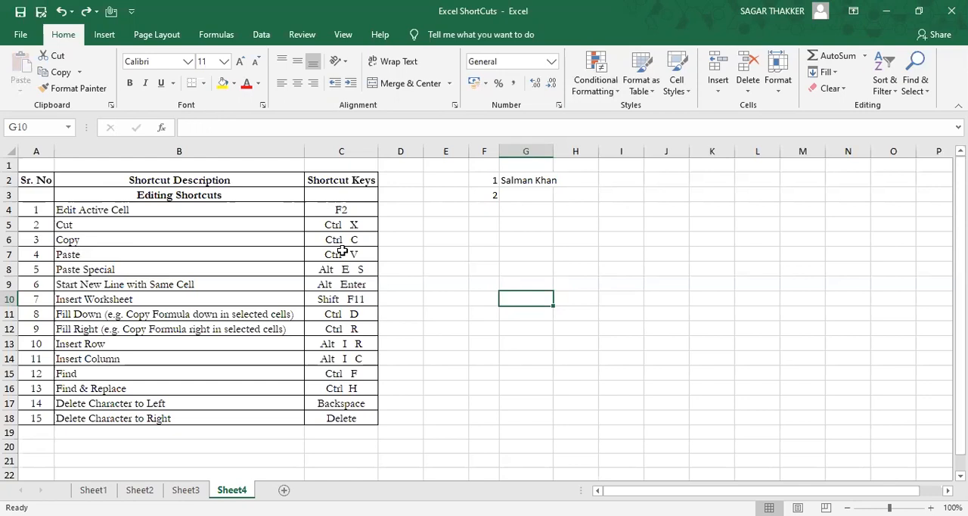
Step: Copy the text of cell G2 into cell G10 and undo the paste
left_click(512, 182)
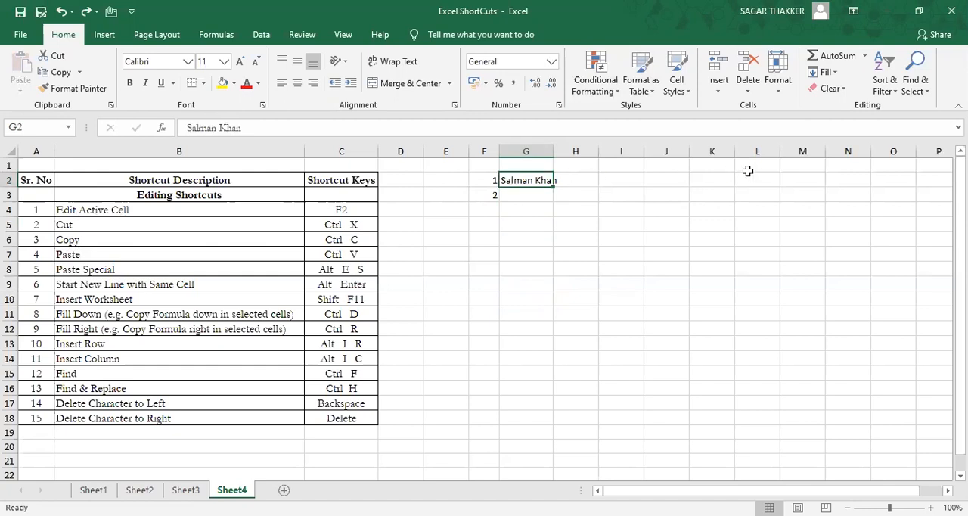
left_click(540, 306)
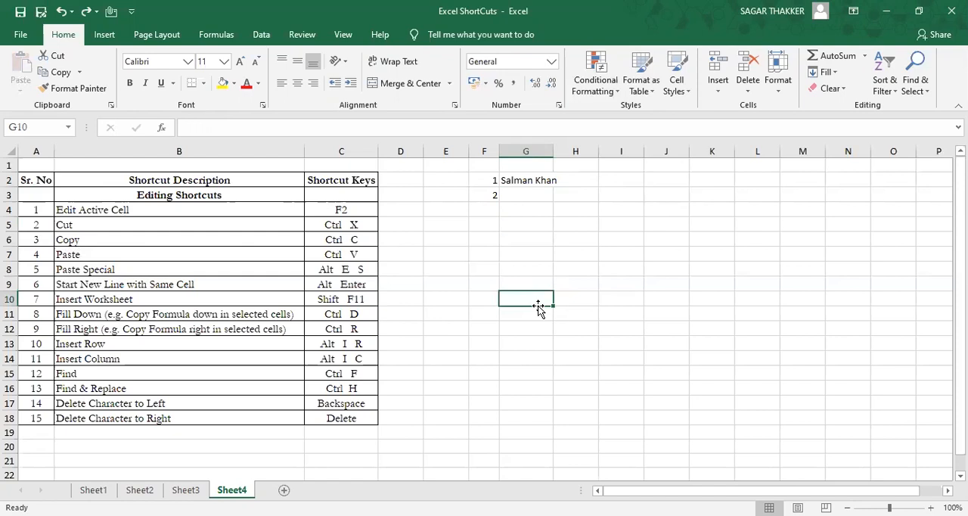
key("ctrl+Up")
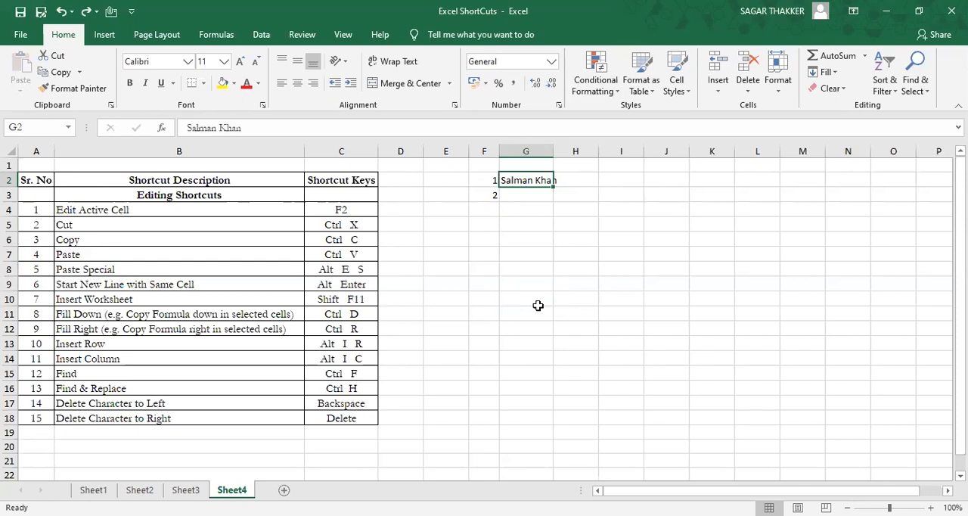
left_click(348, 240)
left_click(349, 257)
left_click(532, 183)
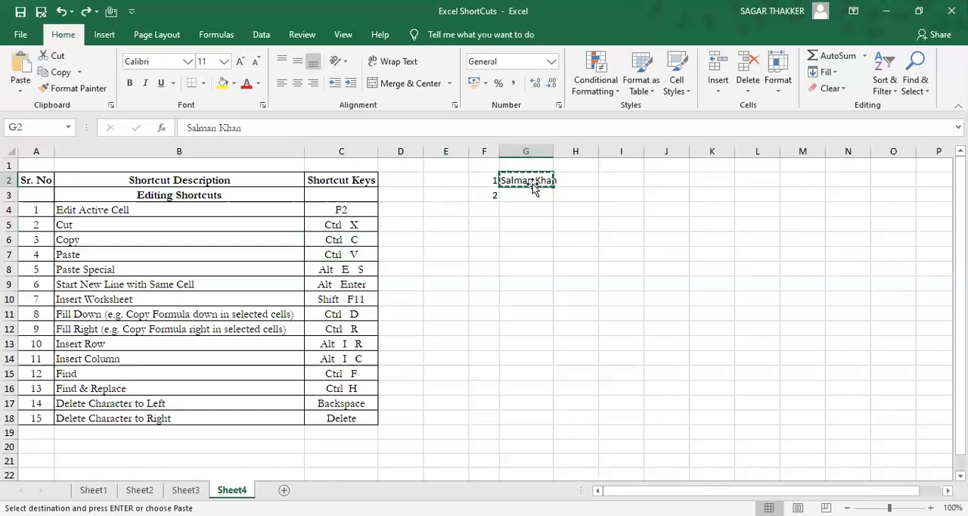
key("Down")
key("Down")
key("Down")
key("Down")
key("Down")
key("Down")
key("Down")
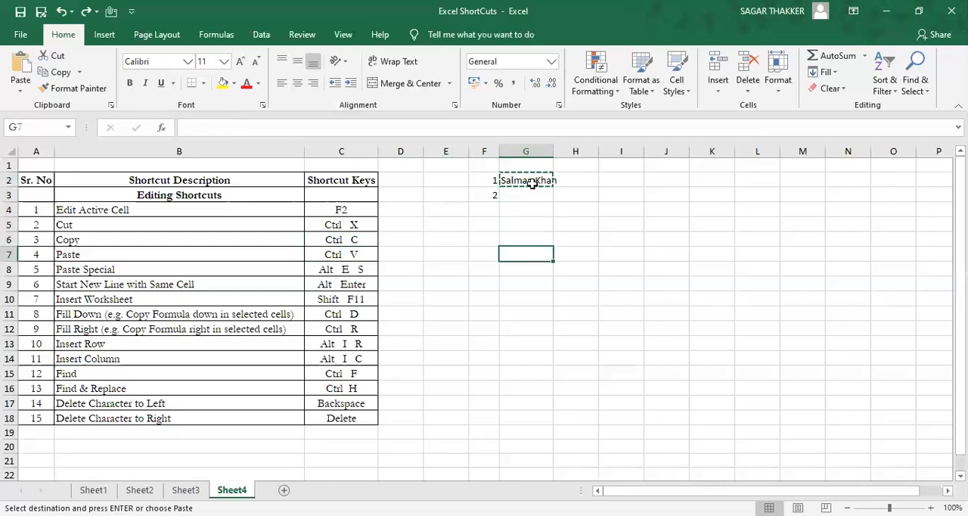
key("Down")
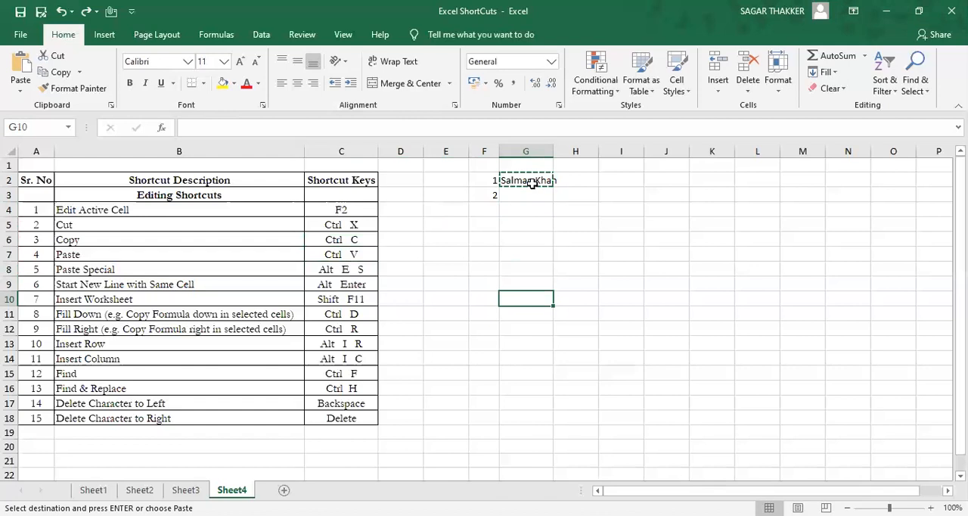
key("ctrl+v")
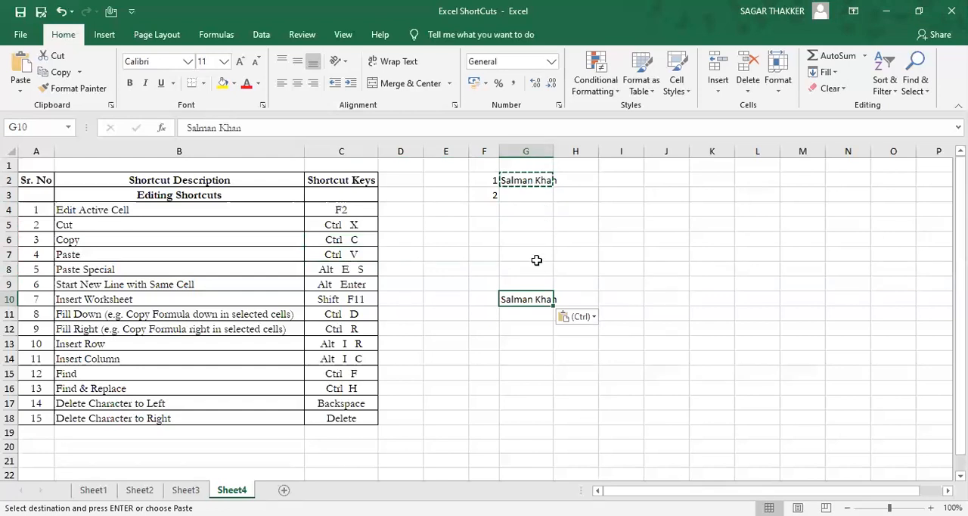
key("ctrl+z")
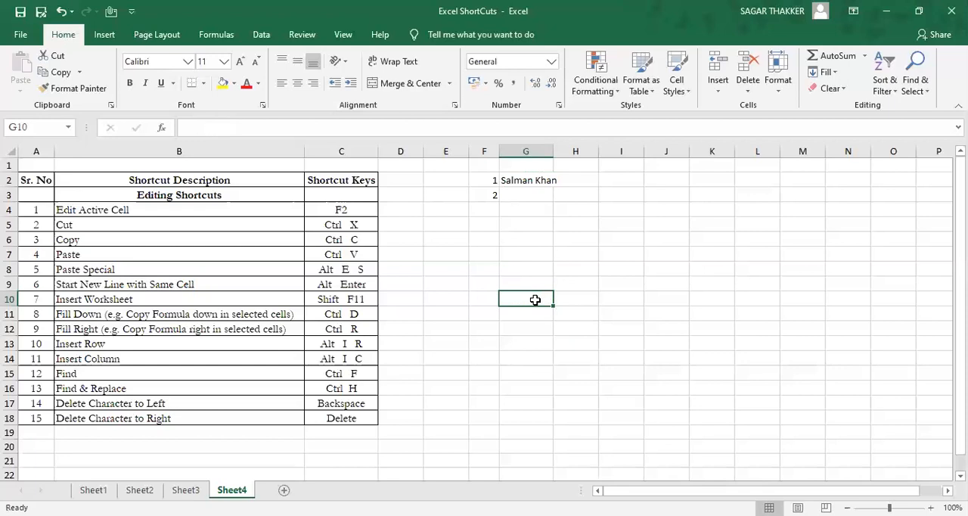
Step: Make the text in cell G2 bold
key("ctrl+Up")
key("Down")
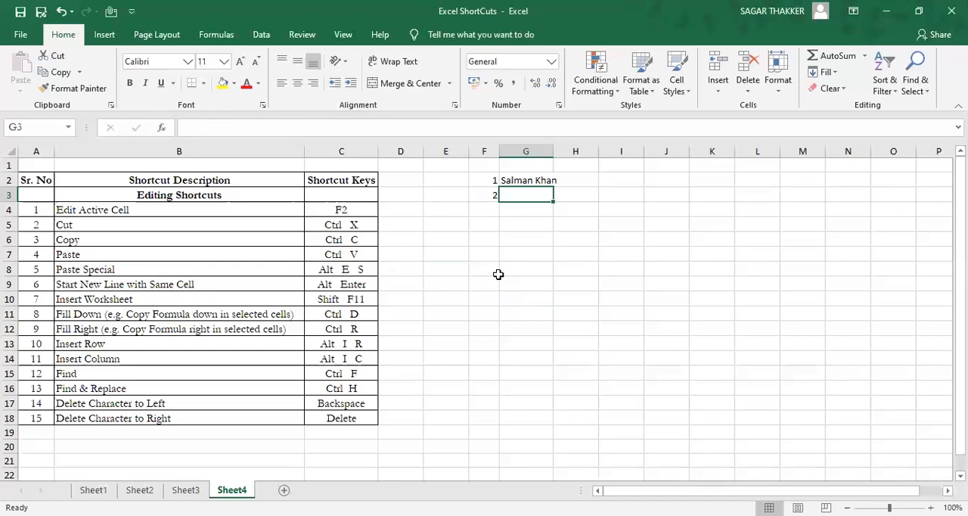
key("Up")
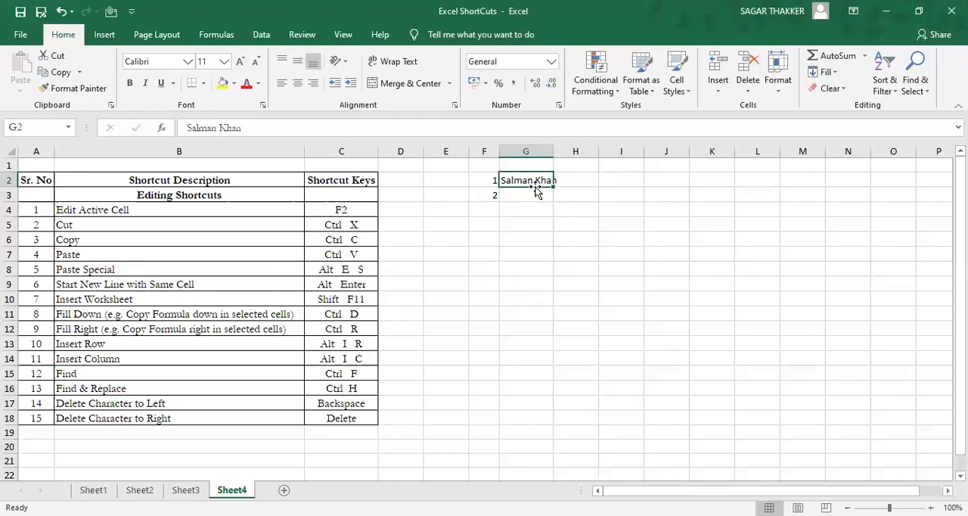
left_click(130, 84)
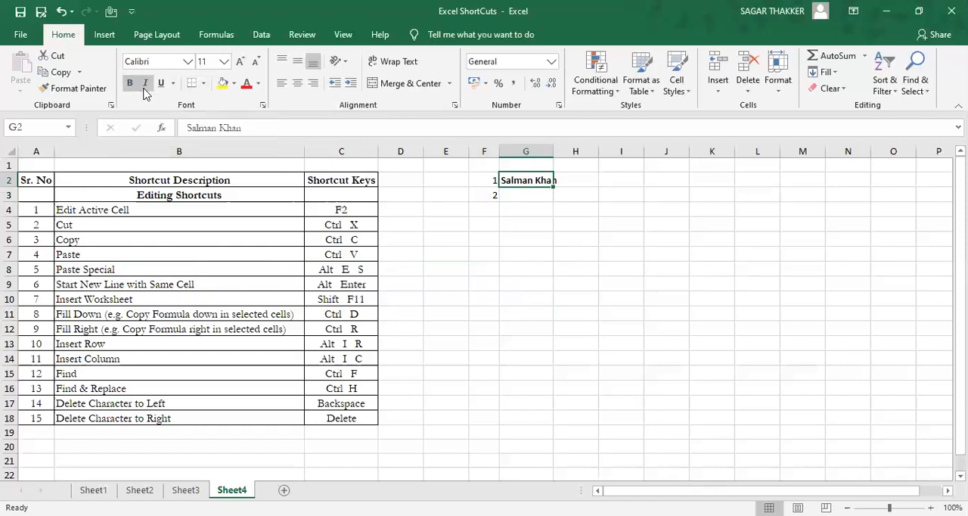
Step: Format cell G2 with italic text, a black fill and a white font colour
left_click(145, 85)
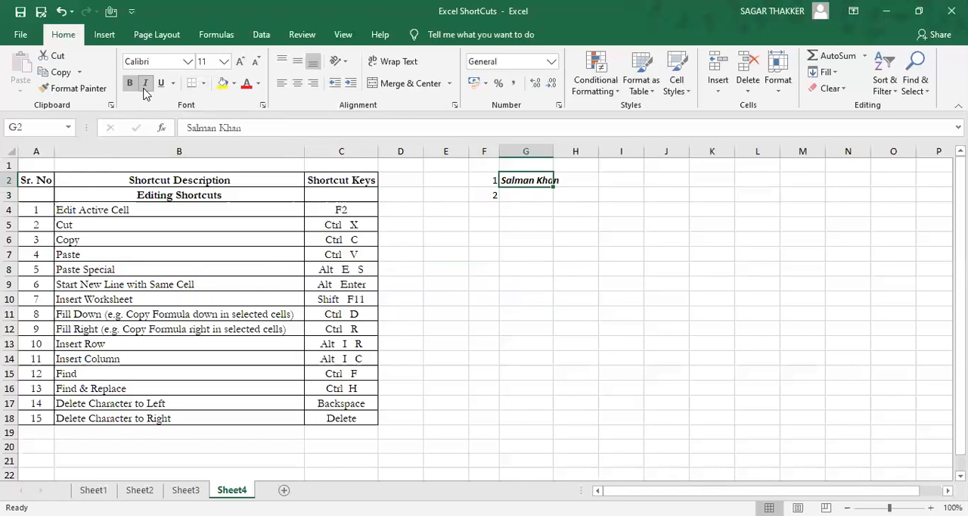
left_click(235, 86)
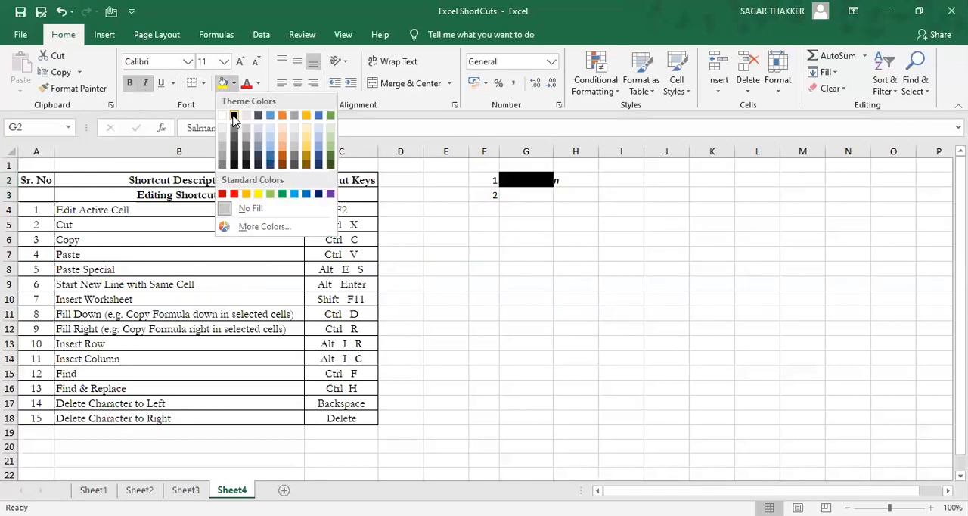
left_click(234, 117)
left_click(258, 85)
left_click(243, 116)
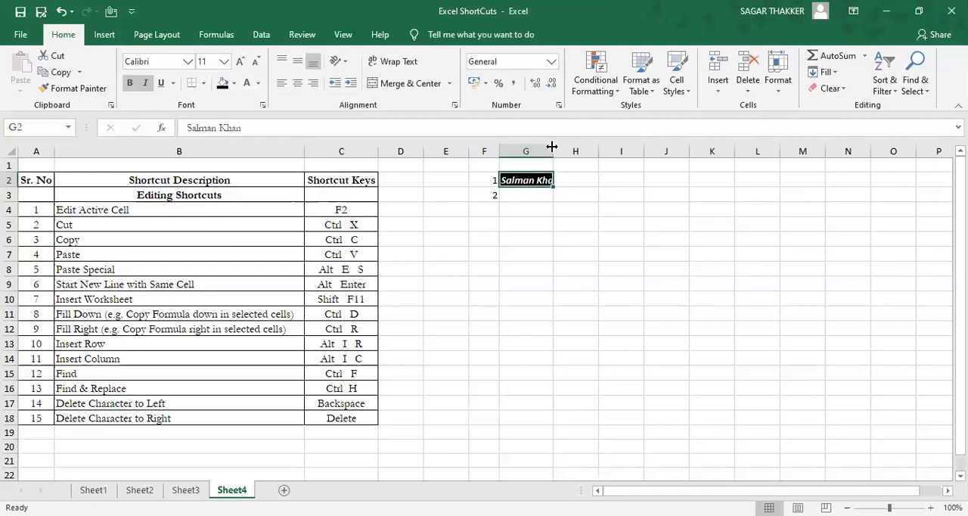
Step: Auto-fit the width of column G to its contents
double_click(552, 146)
left_click(544, 193)
left_click(540, 179)
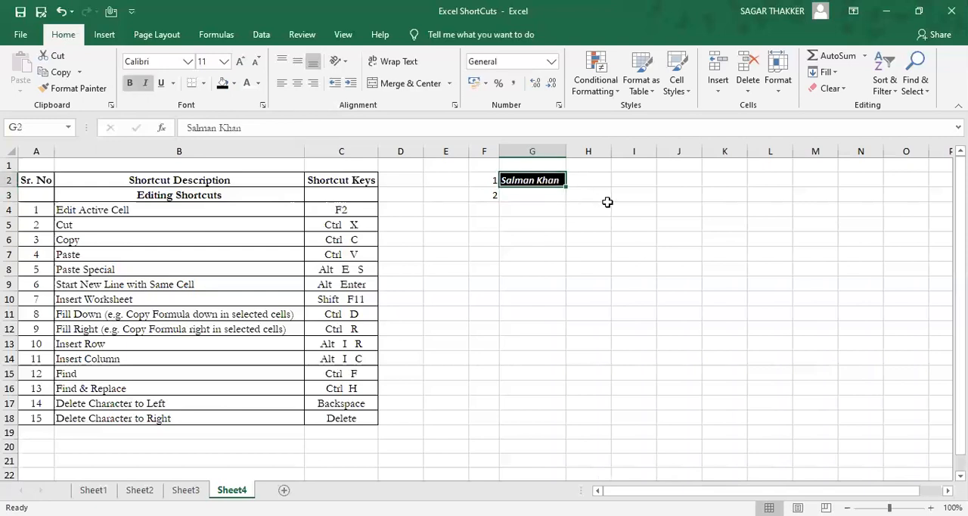
Step: Copy cell G2 and use Paste Special to paste only its values into cell G10
key("Down")
key("Down")
key("Down")
key("Down")
key("Down")
key("Down")
key("Down")
key("Down")
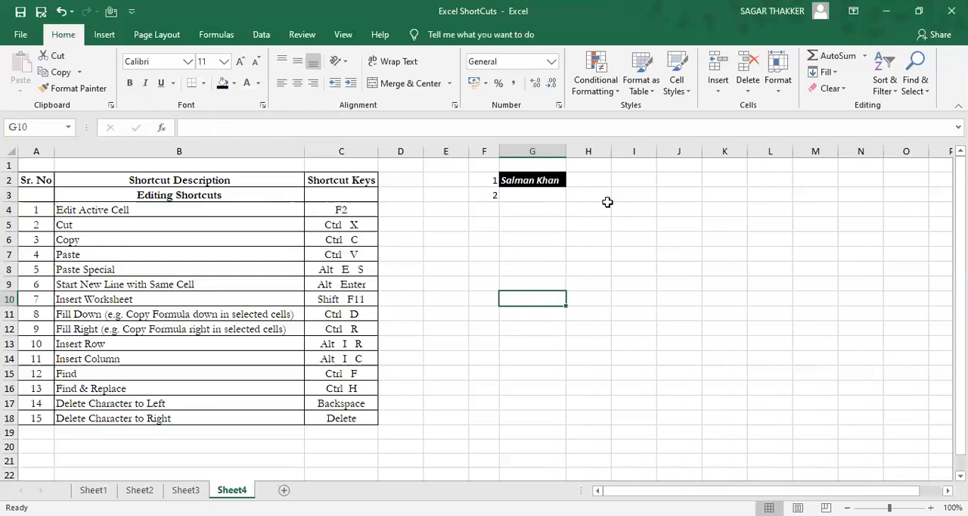
left_click(551, 180)
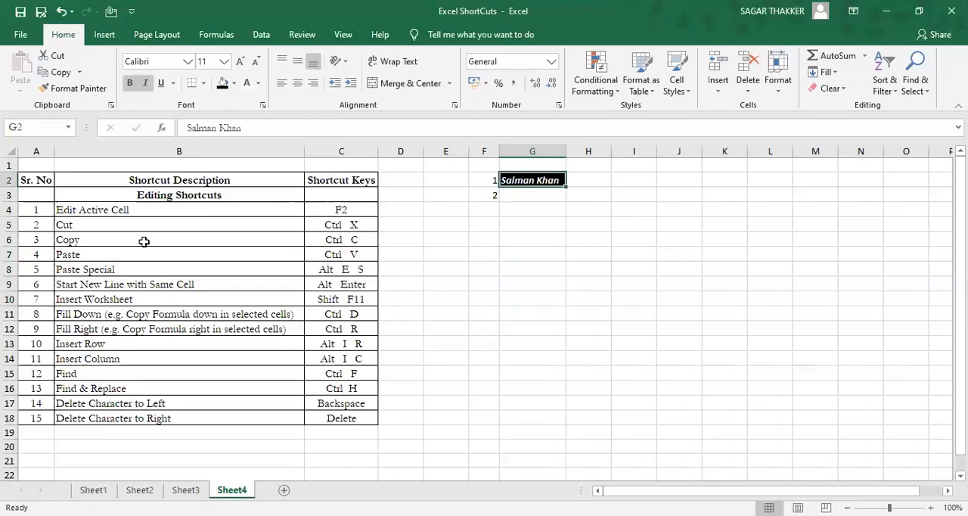
key("ctrl+c")
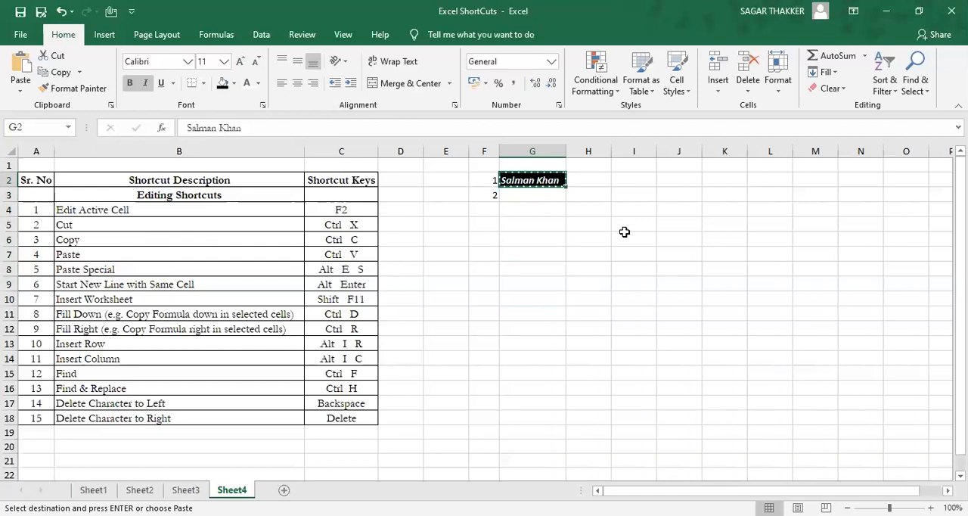
key("Down")
key("Down")
key("Down")
key("Down")
key("Down")
key("Down")
key("Down")
key("Down")
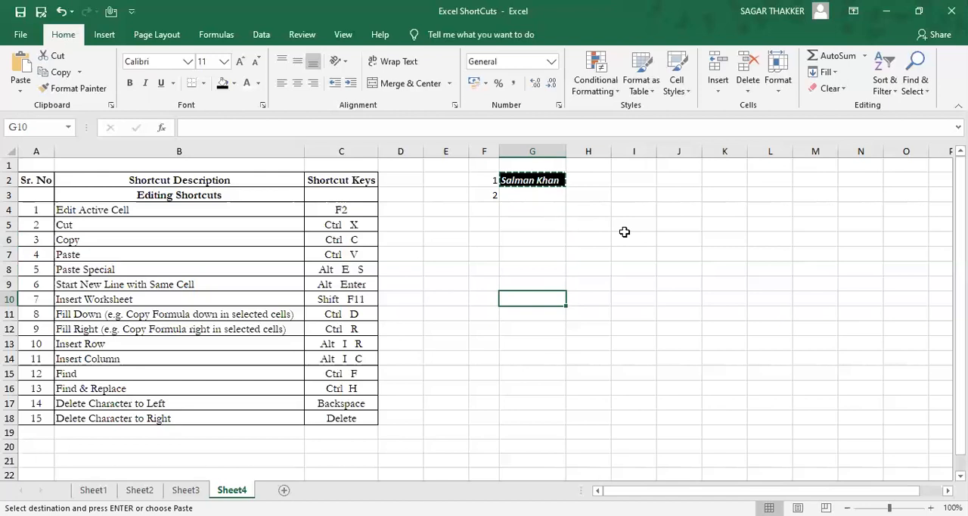
key("alt+e")
key("s")
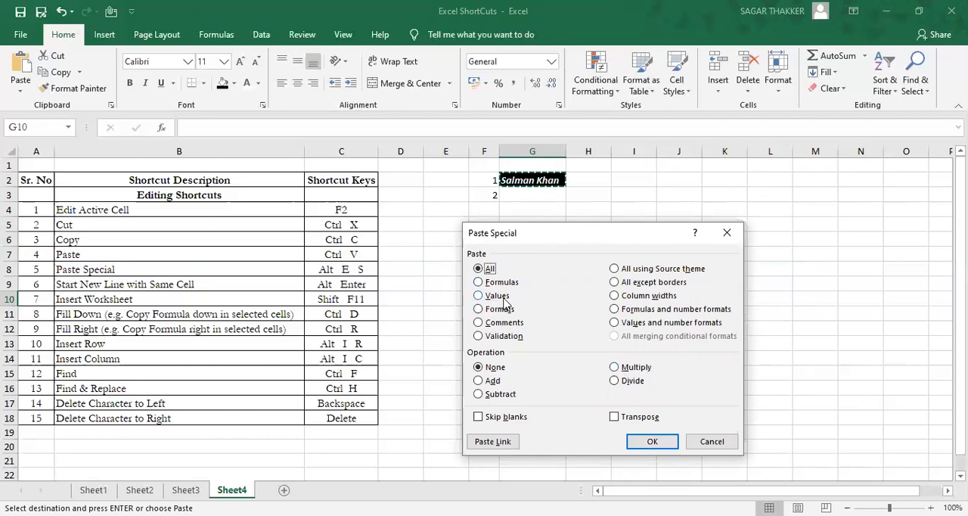
left_click(479, 296)
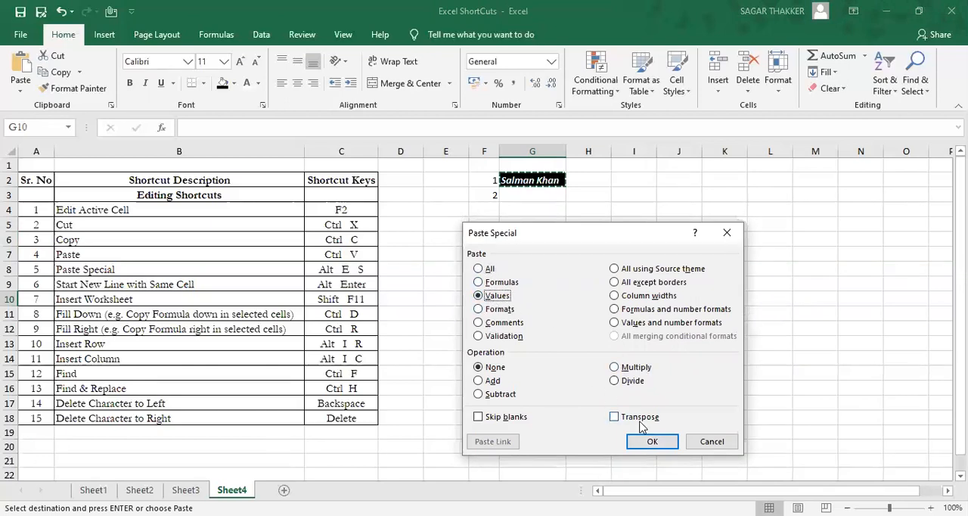
left_click(651, 441)
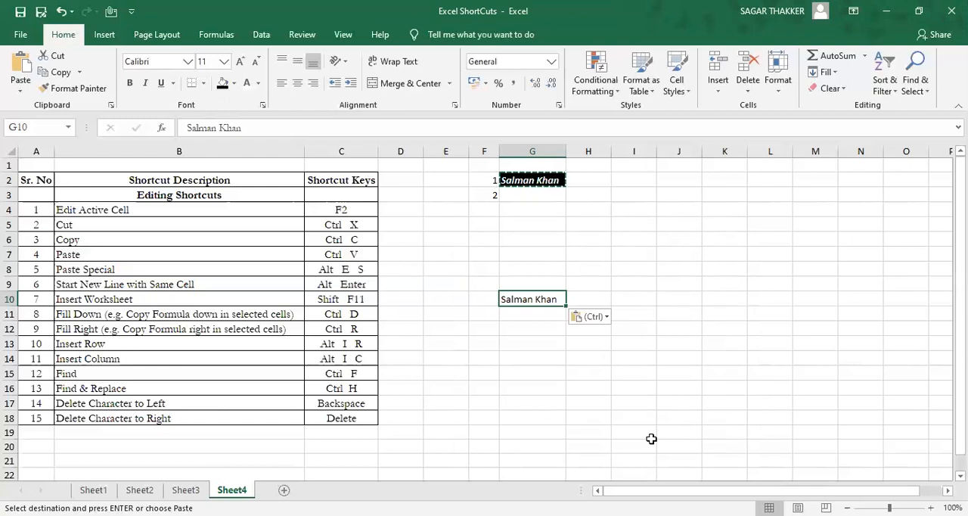
Step: Use Paste Special to apply only the formats of cell G2 to cell G10
key("alt+e")
key("s")
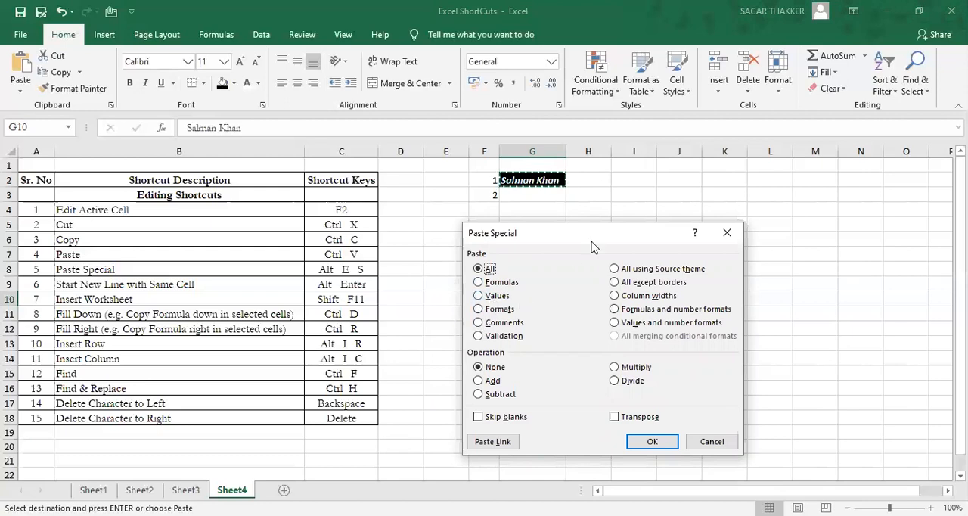
left_click_drag(593, 246, 748, 221)
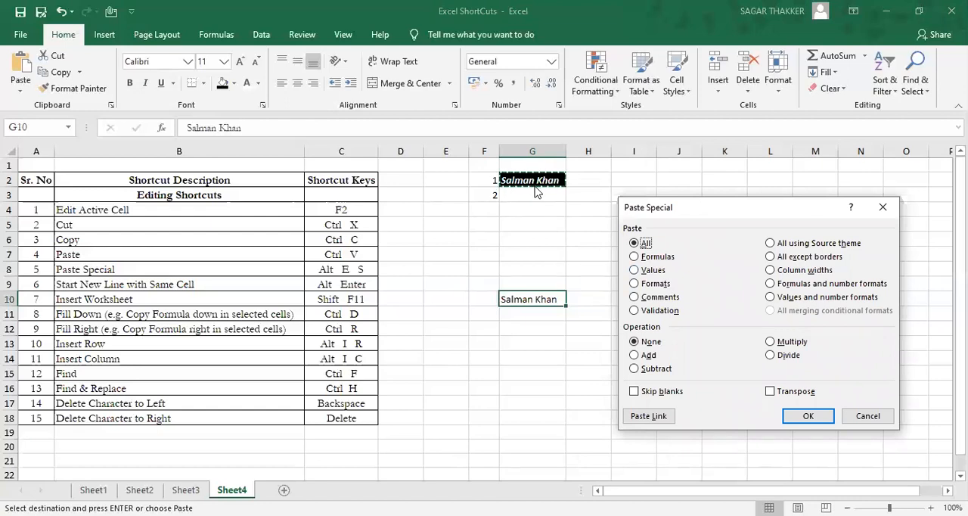
left_click(648, 285)
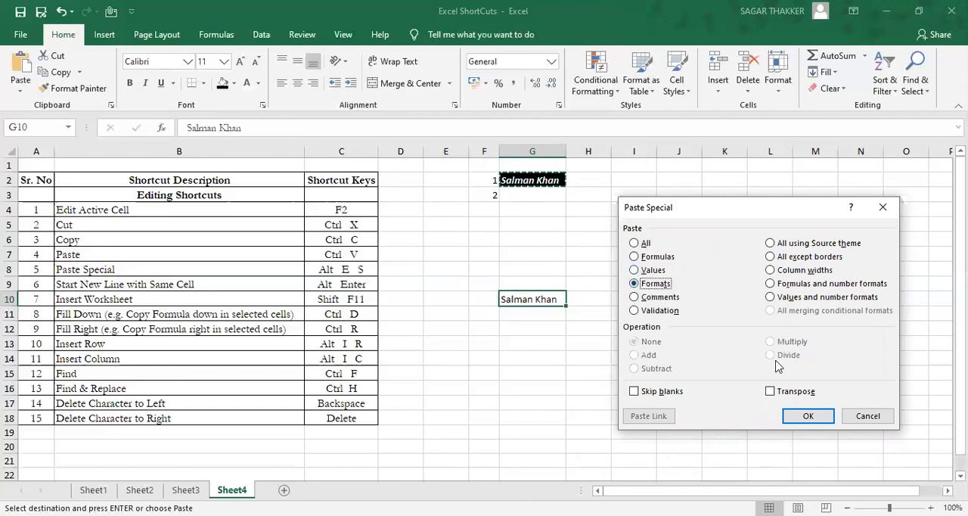
left_click(806, 417)
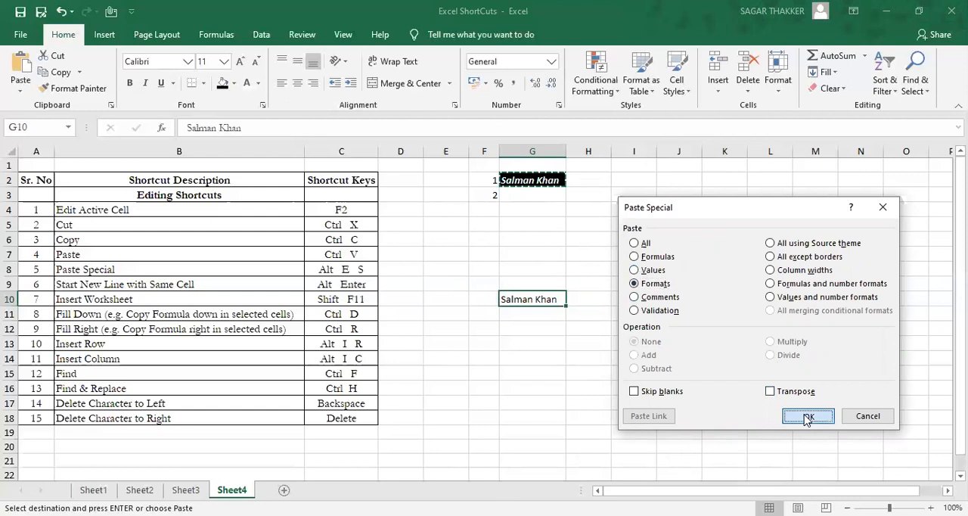
left_click(660, 328)
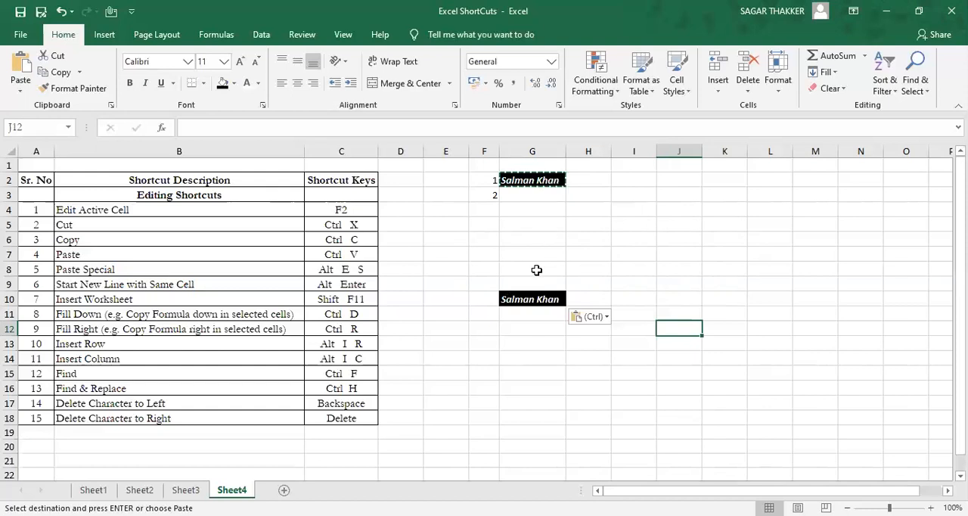
Step: Undo the values and formats pasted into cell G10
left_click(521, 301)
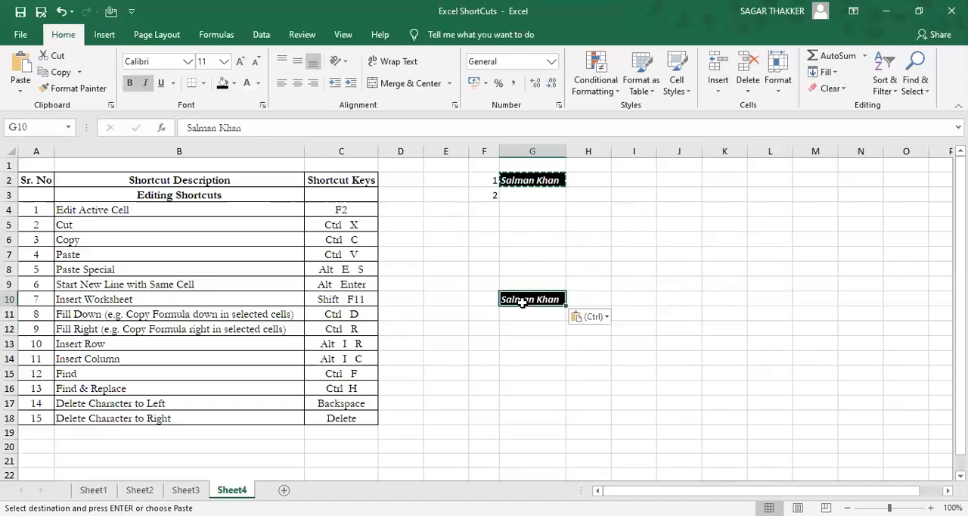
key("ctrl+z")
left_click(541, 195)
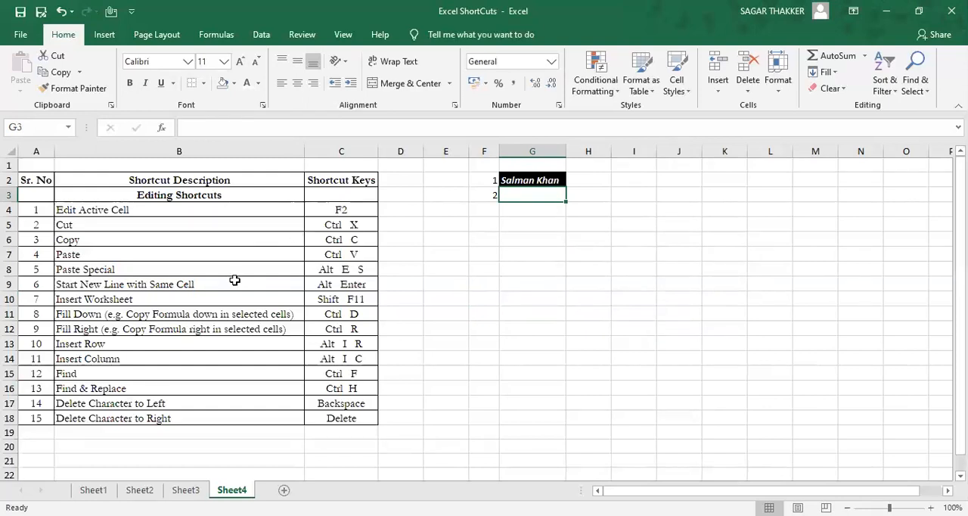
Step: Enter the serial number 6 in cell F5
left_click(496, 220)
type("6.")
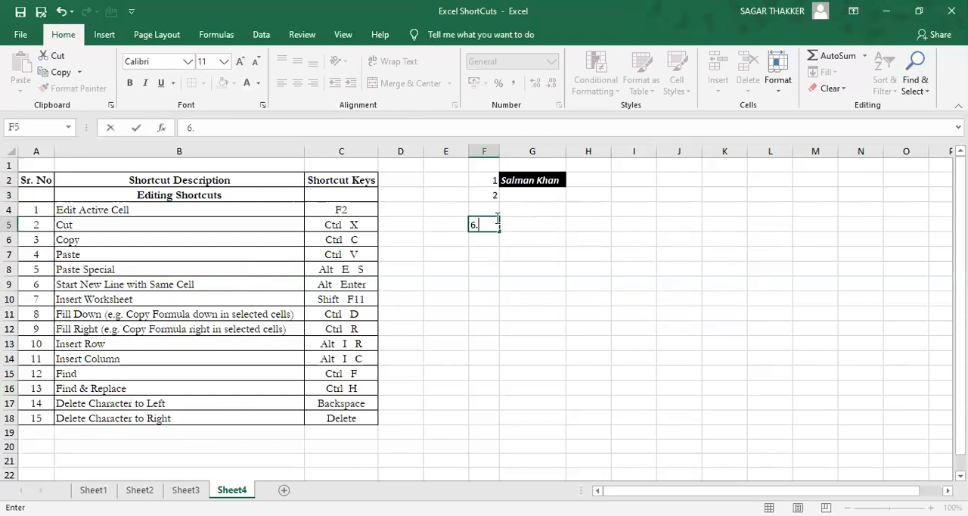
key("Tab")
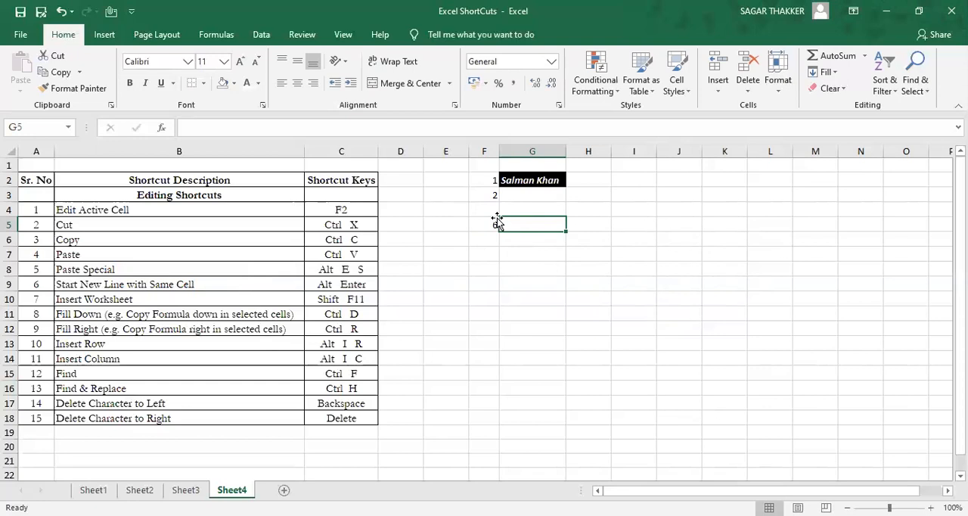
Step: Enter "1. Salman Khan" and "2. Amir Khan" on two separate lines within cell G5
type("1. Salman")
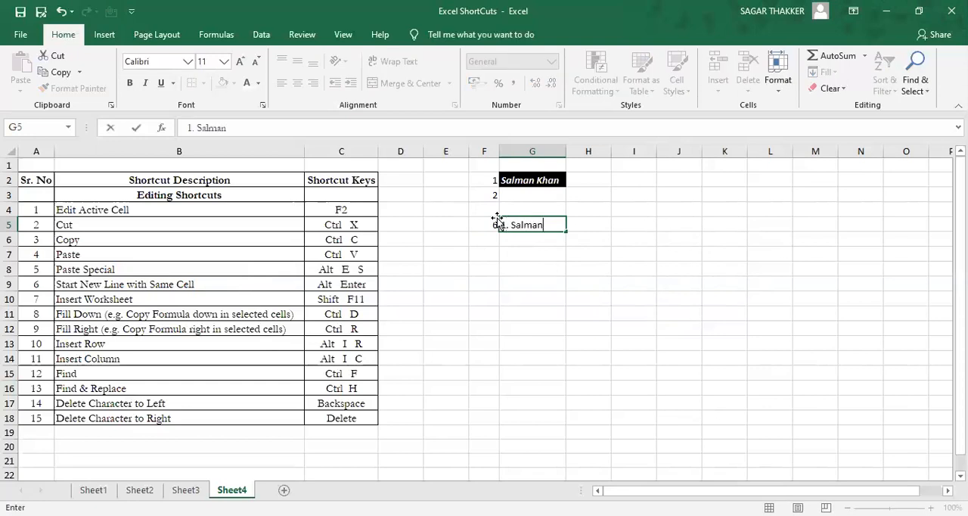
type(" Khan")
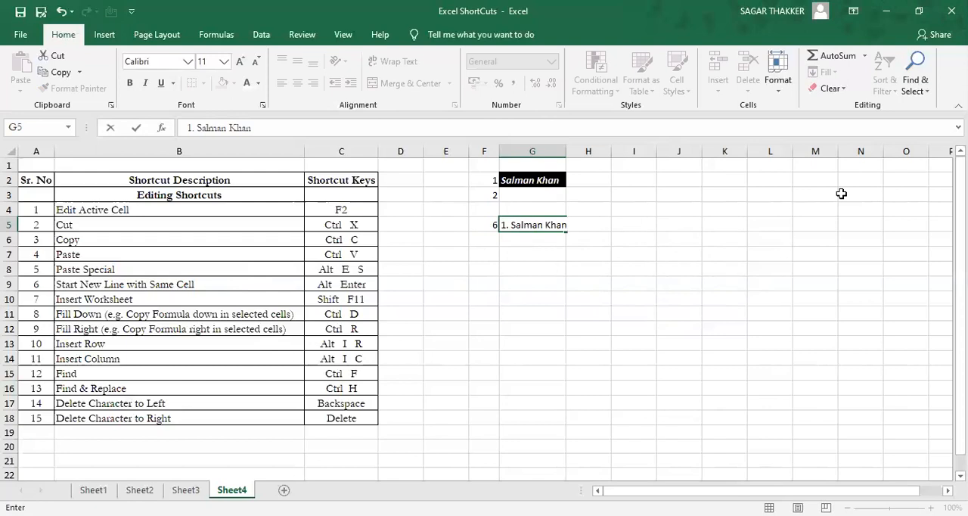
key("alt+Return")
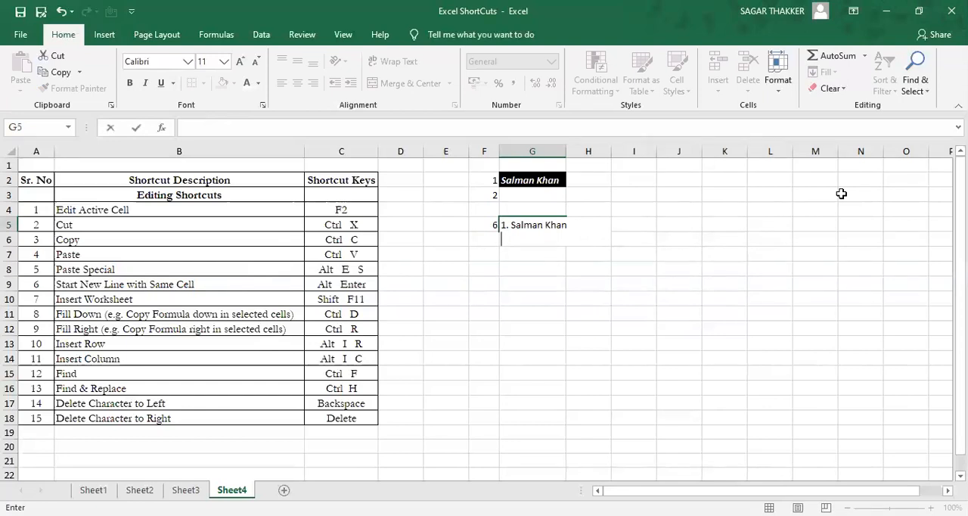
type("2. Amir Khan")
key("Return")
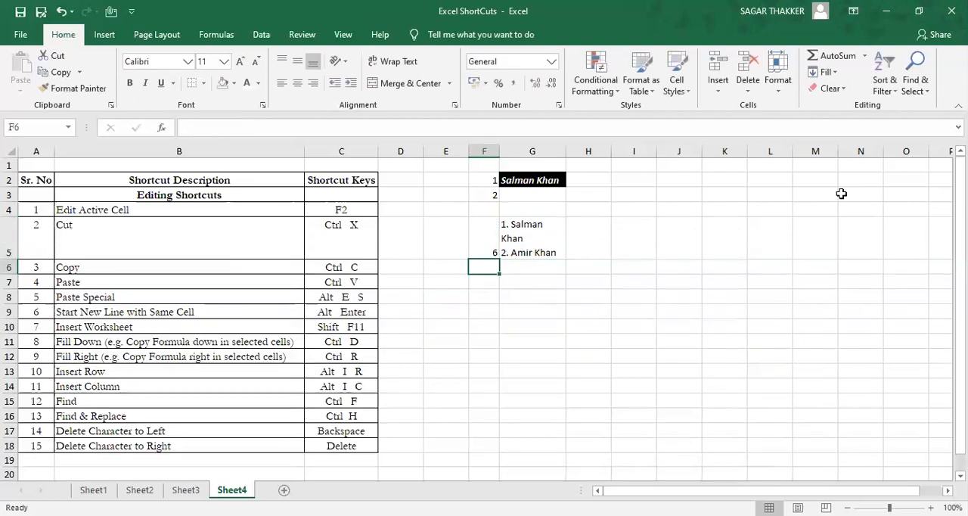
Step: Undo the two-line entry in cell G5 and clear the number from cell F5
key("Right")
key("Up")
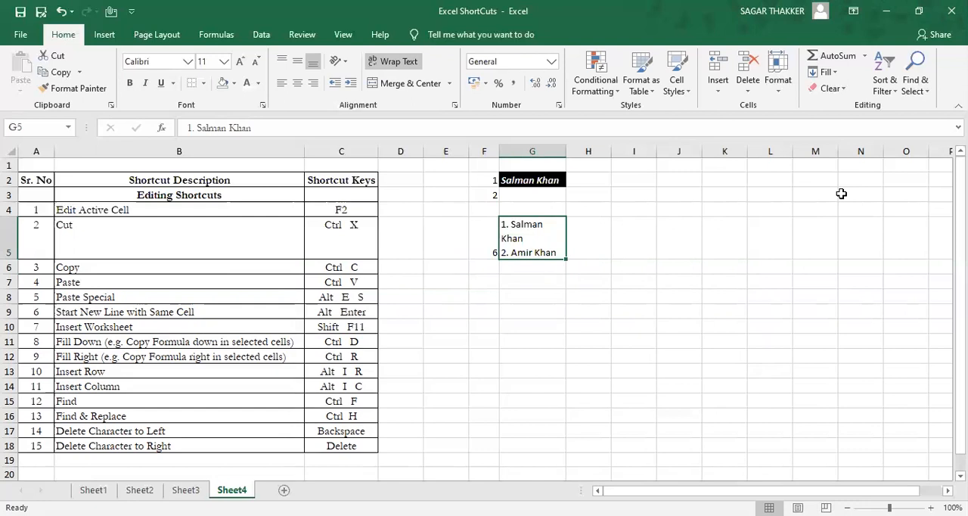
key("ctrl+z")
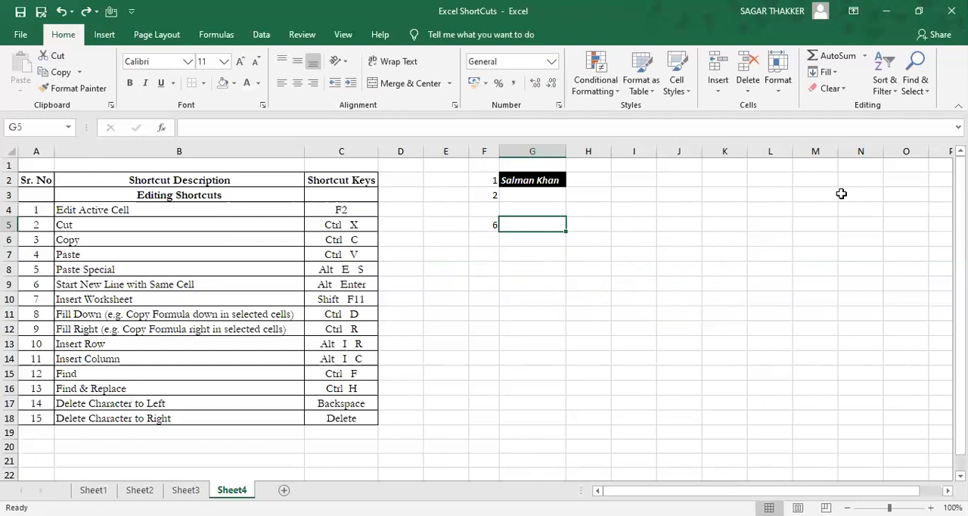
key("Left")
key("Delete")
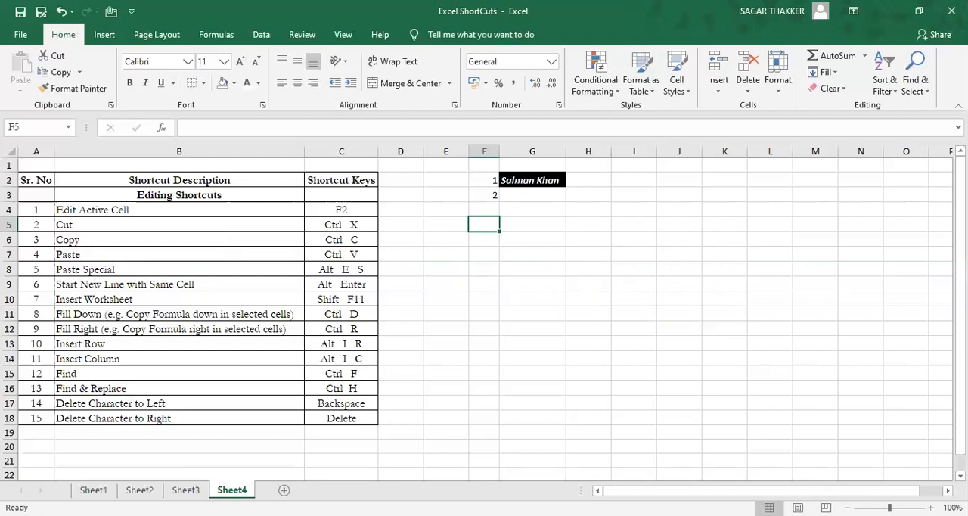
Step: Insert a new worksheet before Sheet4 and return to Sheet4
key("shift+F11")
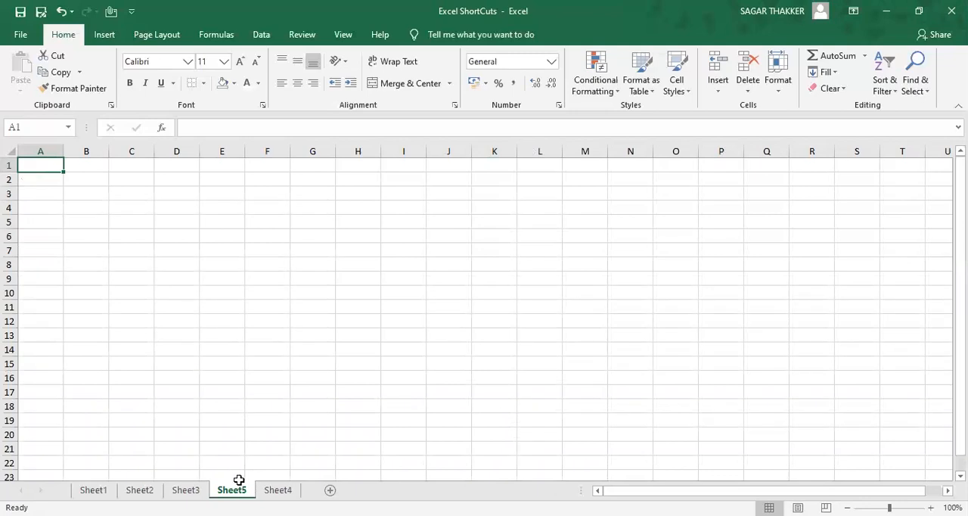
key("ctrl+Page_Down")
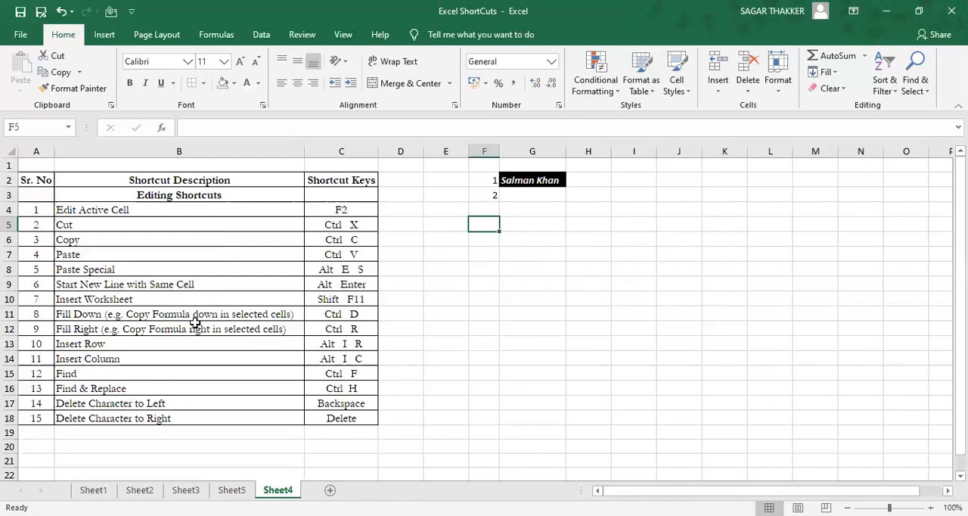
Step: Enter 2019 in cell G6 as sample data for the Fill Down shortcut
left_click(341, 317)
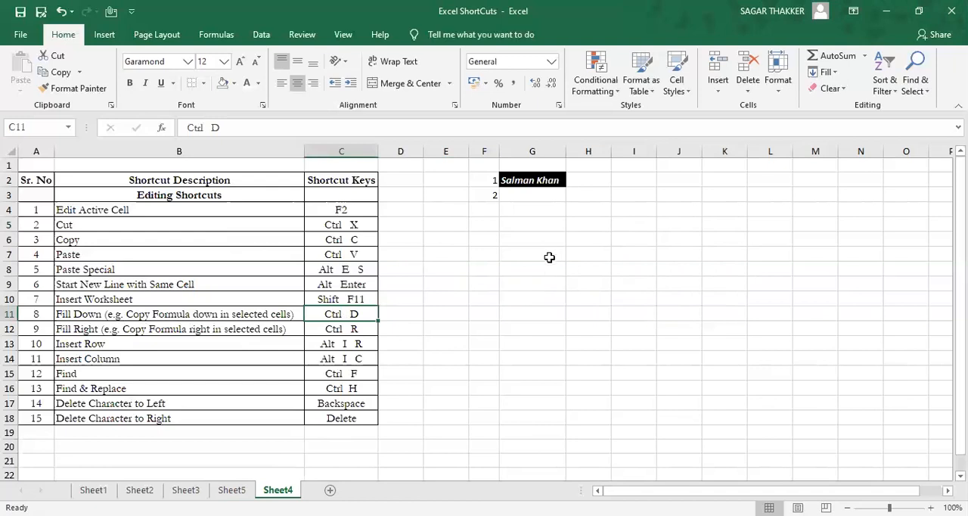
left_click(539, 234)
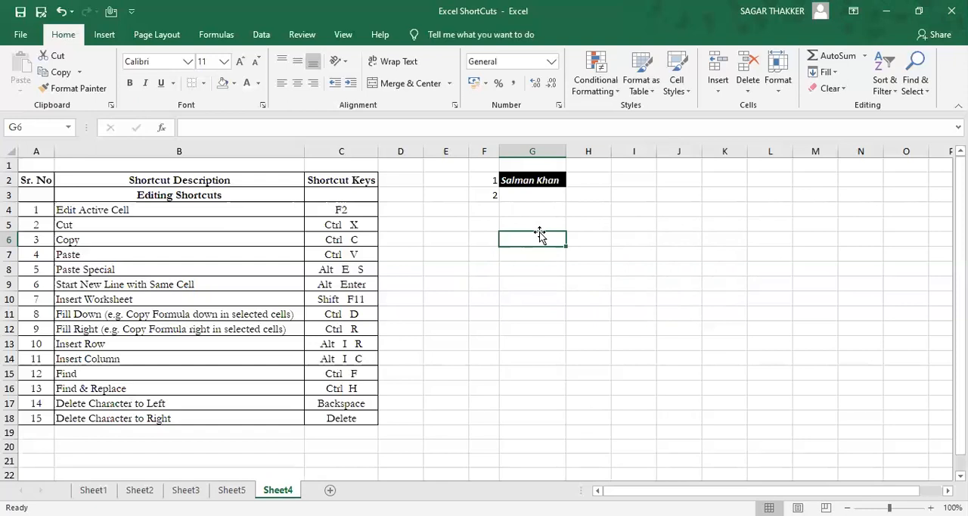
type("2019")
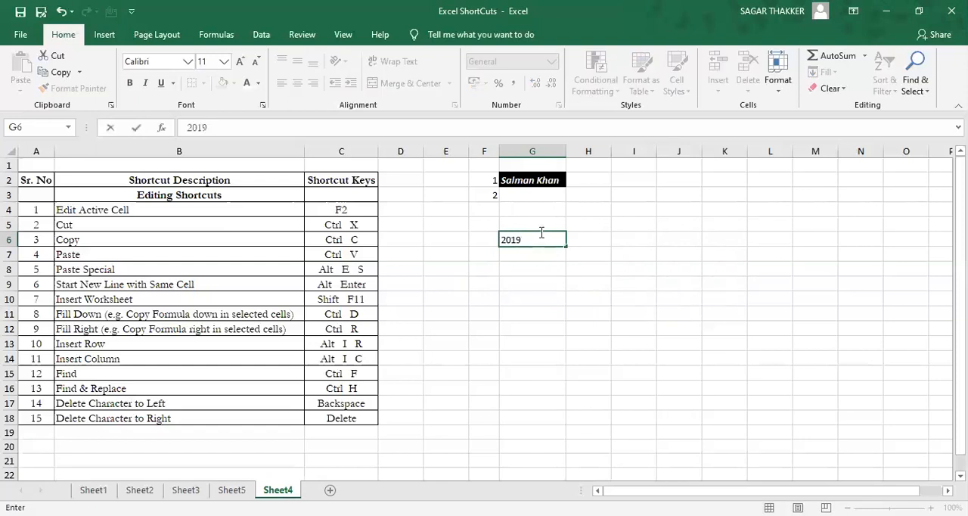
key("Return")
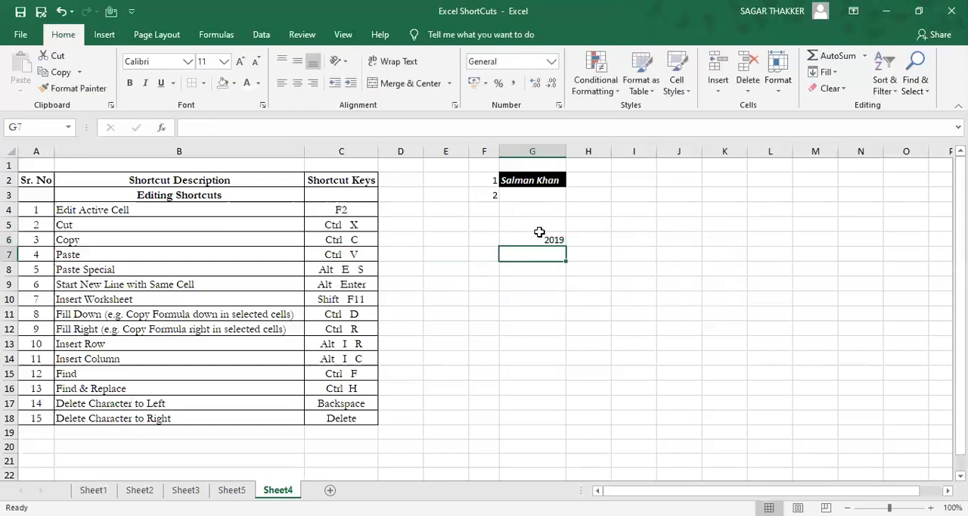
left_click(539, 233)
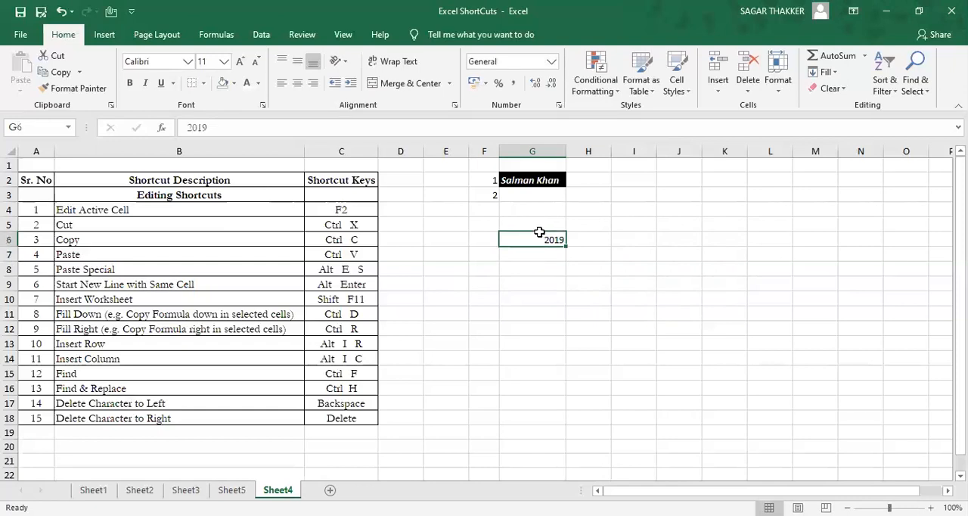
key("Return")
Step: Enter the formula =G6+1 in cell G7, directly below the 2019 value
key("Return")
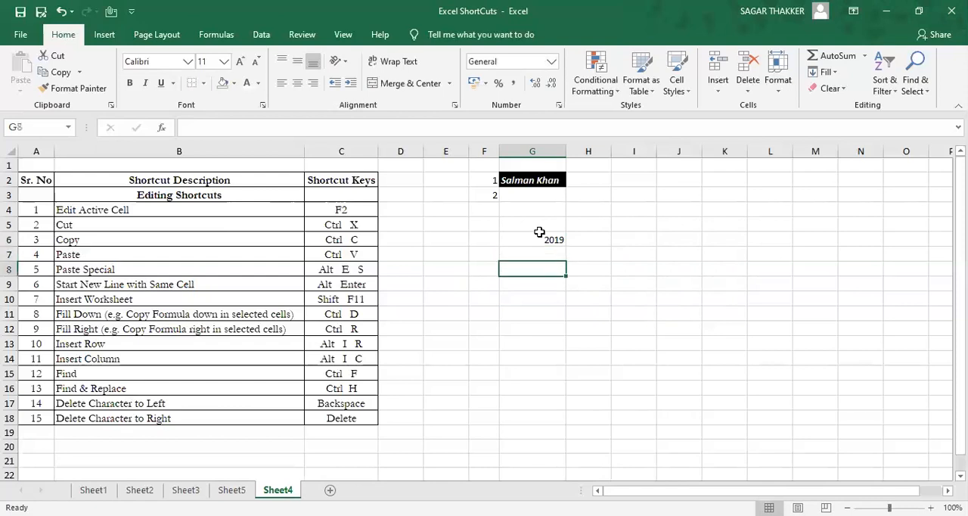
key("Return")
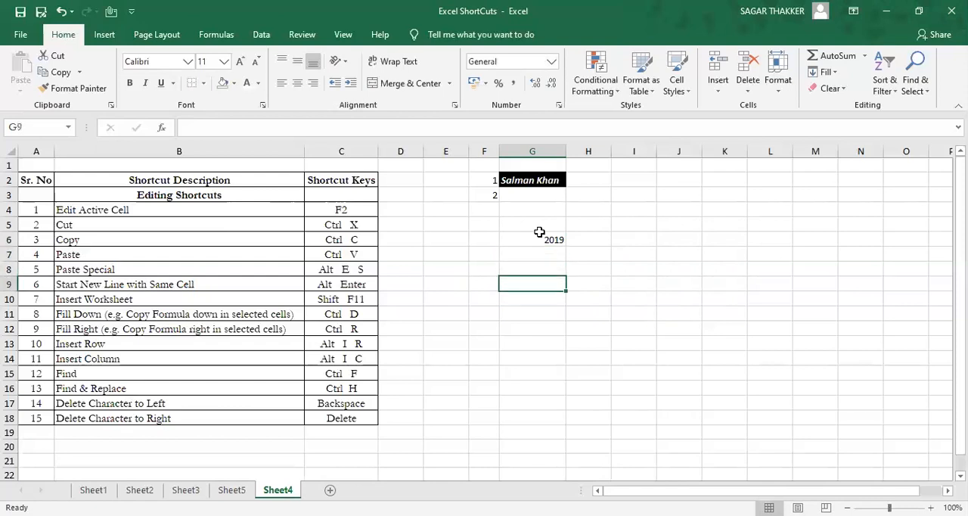
key("Return")
key("Return")
key("Return")
key("Return")
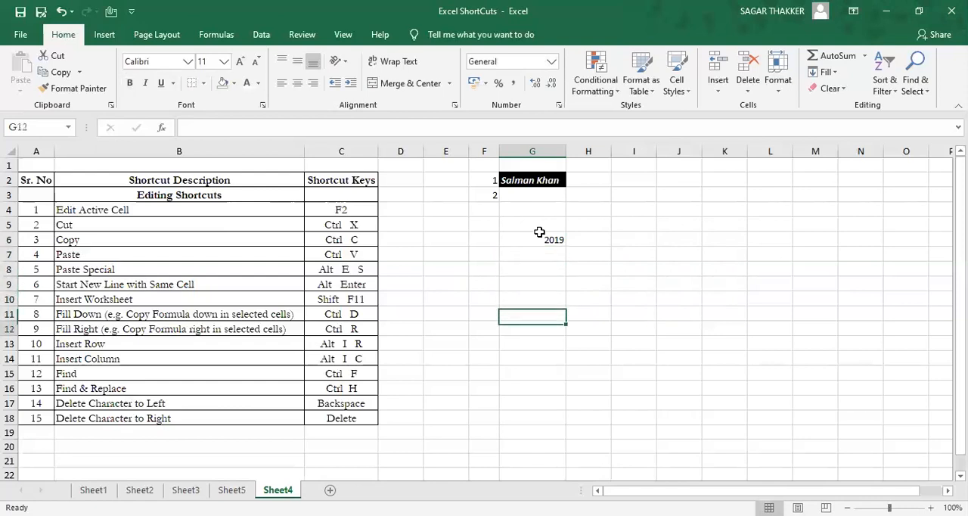
key("Return")
key("Up")
key("Up")
key("Up")
key("Up")
key("Up")
key("Up")
key("Up")
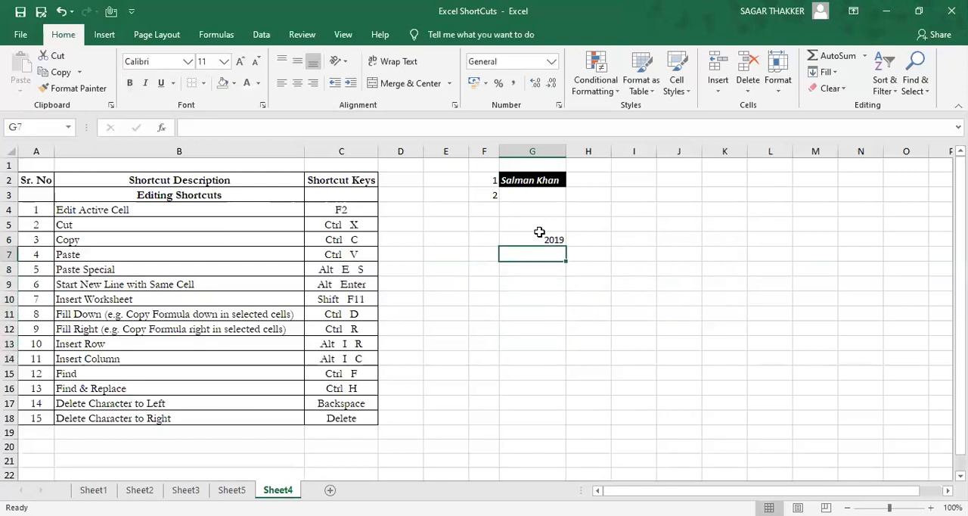
type("=")
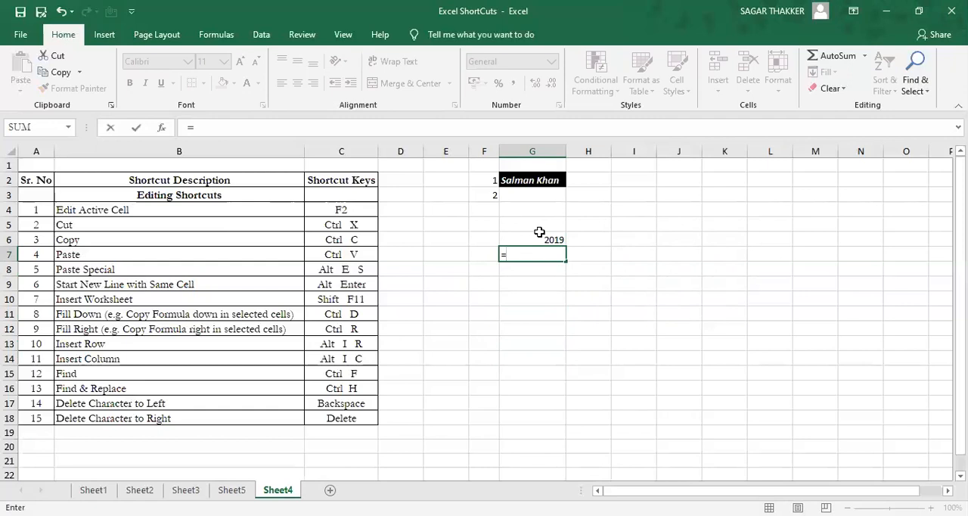
left_click(539, 232)
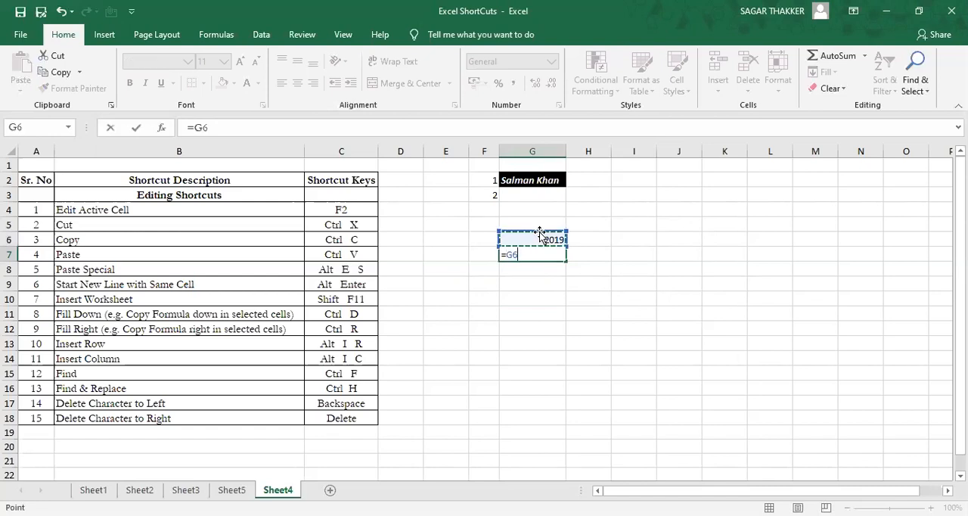
type("+1")
key("Return")
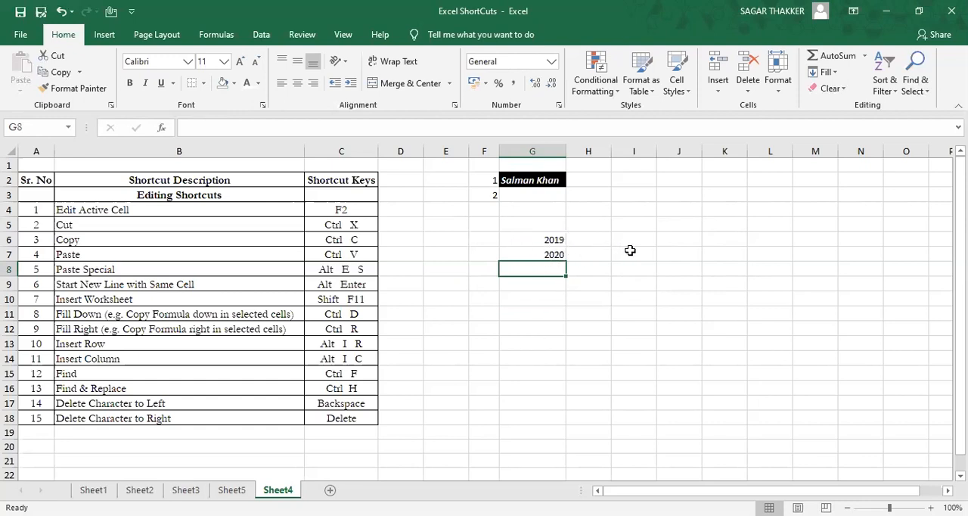
Step: Fill the formula in G7 down through cell G15 using Fill Down
key("Up")
key("shift+Down")
key("shift+Down")
key("shift+Down")
key("shift+Down")
key("shift+Down")
key("shift+Down")
key("shift+Down")
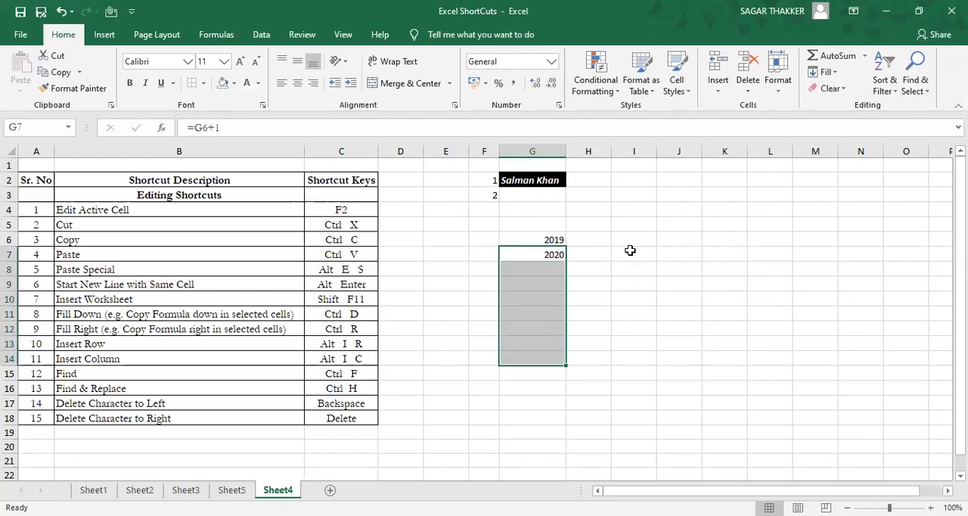
key("Up")
key("Down")
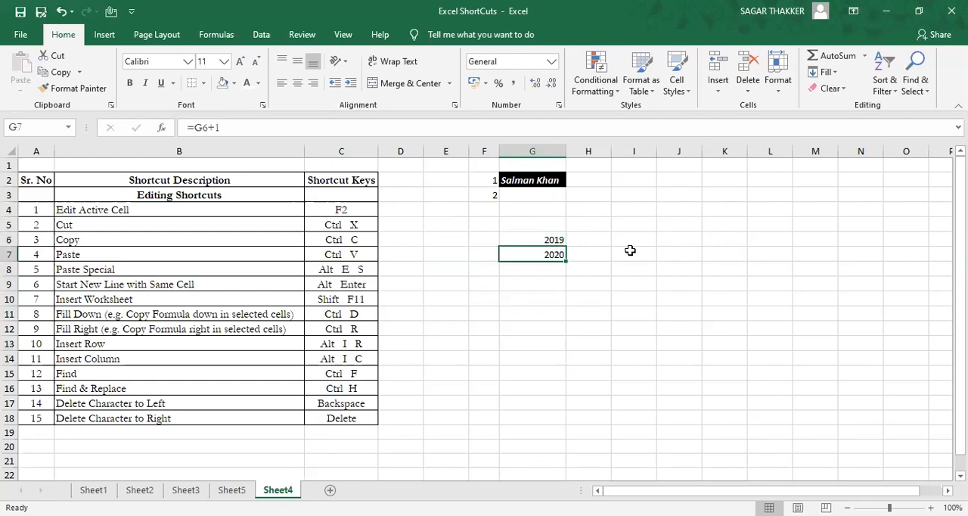
key("shift+Down")
key("shift+Down")
key("shift+Down")
key("shift+Down")
key("shift+Down")
key("shift+Down")
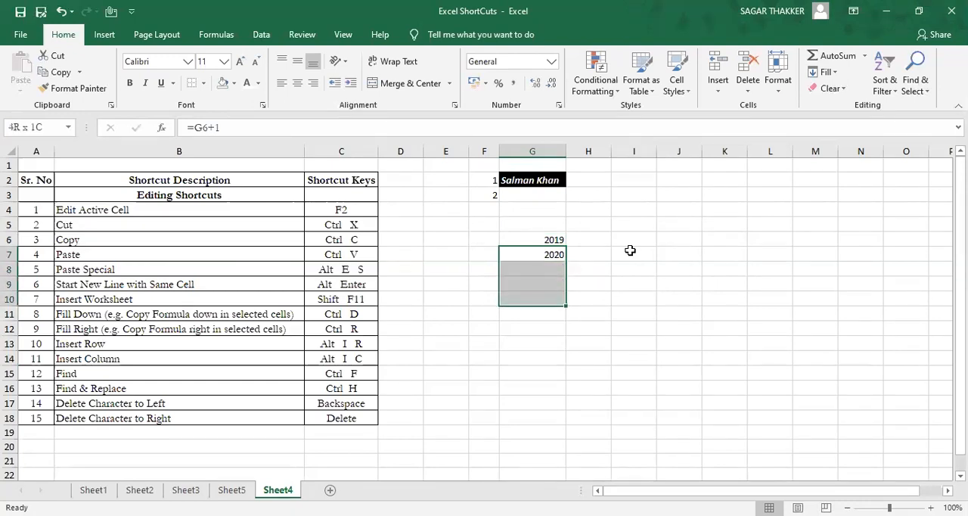
key("shift+Down")
key("shift+Down")
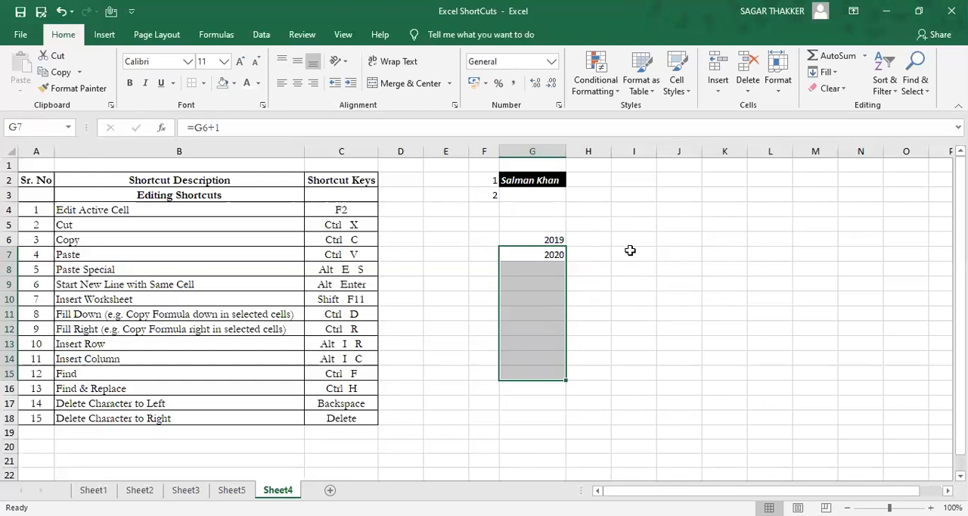
key("ctrl+d")
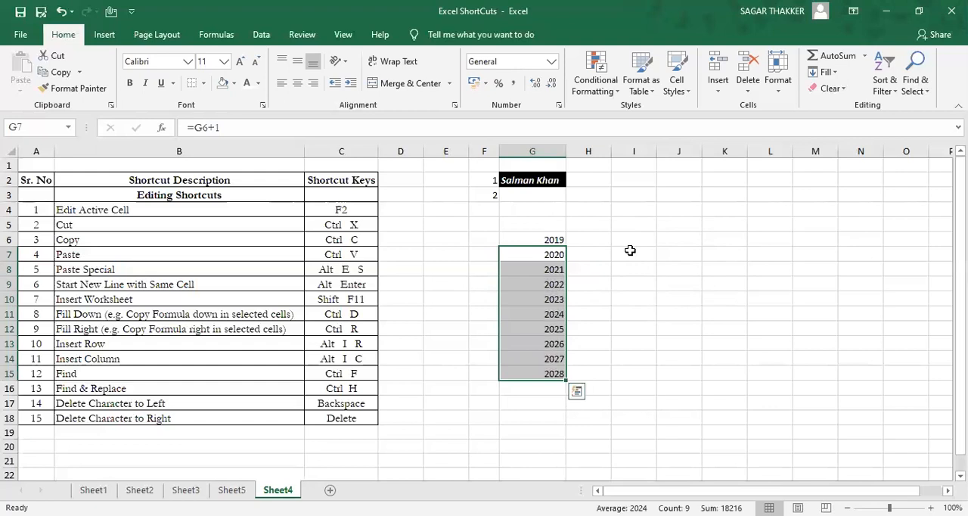
Step: Examine the filled-down formulas cell by cell in column G, from G7 to G15
key("Down")
key("Down")
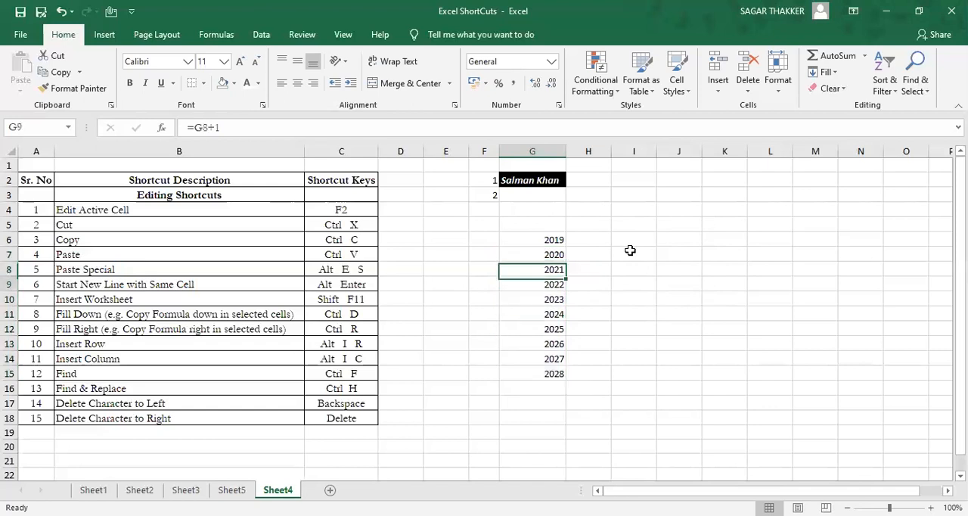
key("Down")
key("Down")
key("Down")
key("Down")
key("Down")
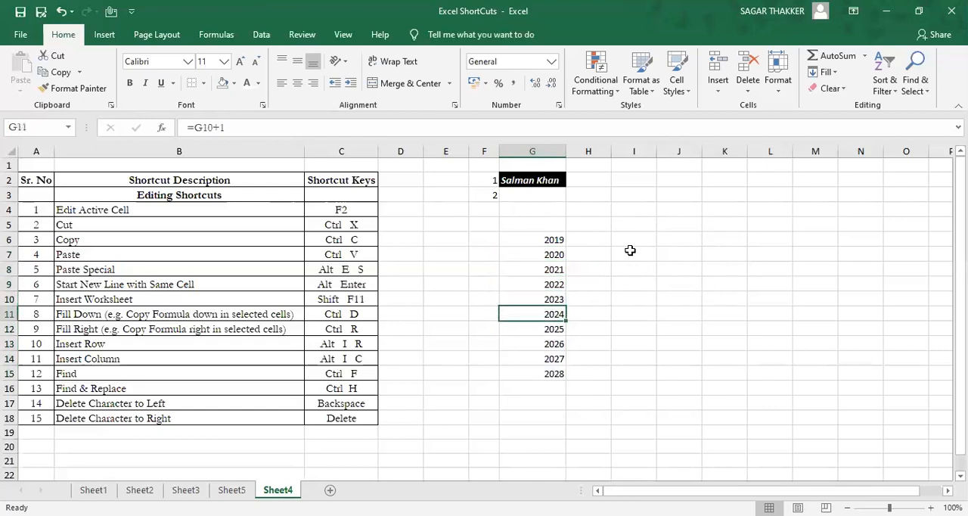
key("Down")
key("Down")
key("Up")
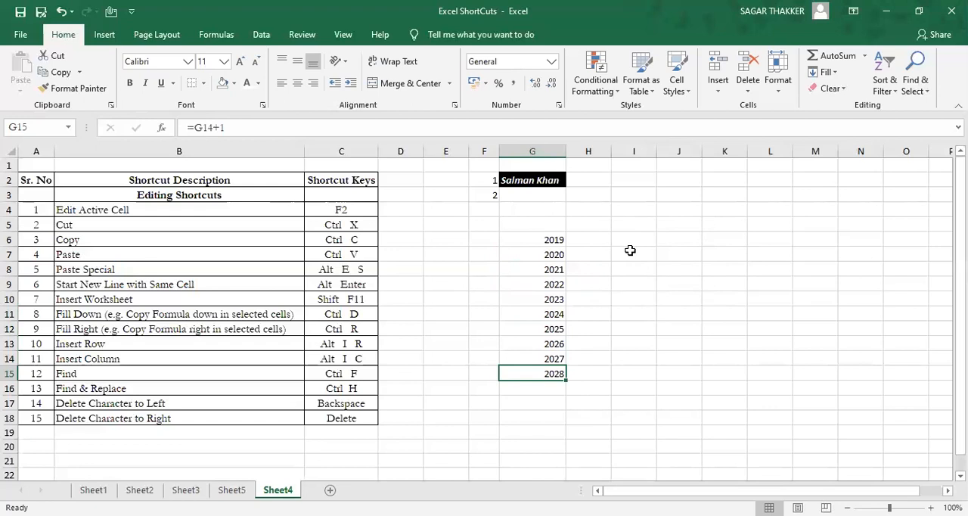
key("Up")
key("Up")
key("Up")
key("Up")
key("Up")
key("Up")
key("Up")
key("Up")
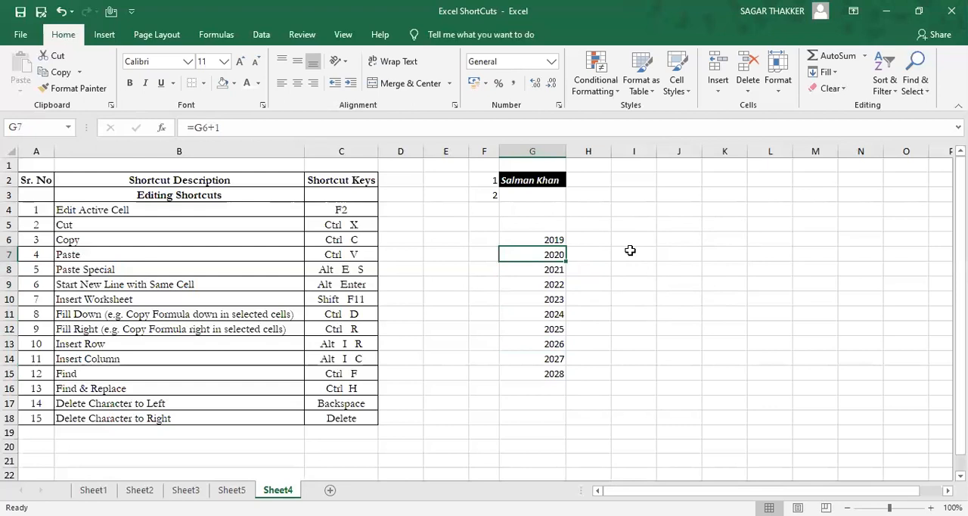
key("Down")
key("Down")
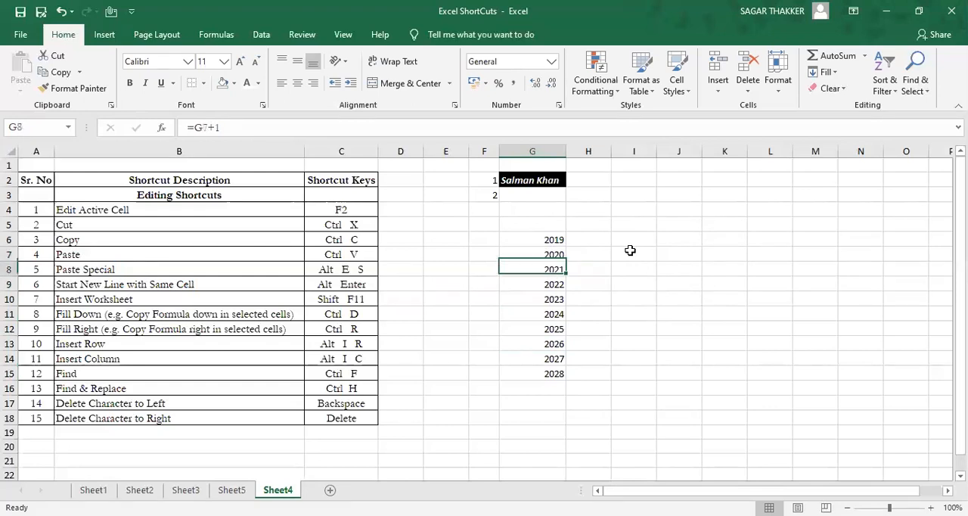
key("Up")
key("Up")
key("Up")
key("Up")
key("Down")
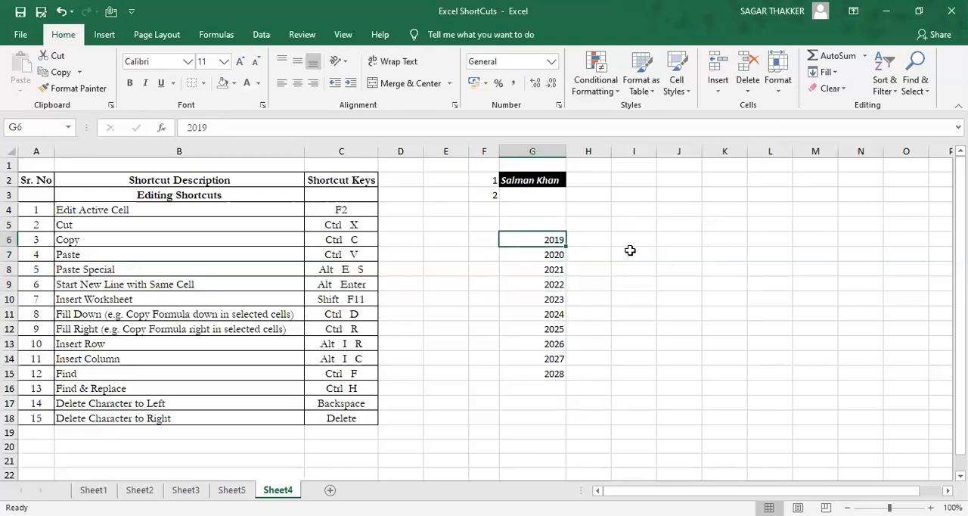
Step: Enter the formula =G6+1 in cell H6, beside the 2019 value
key("Right")
key("Right")
key("Right")
key("Right")
key("Right")
key("Left")
key("Left")
key("Left")
key("Left")
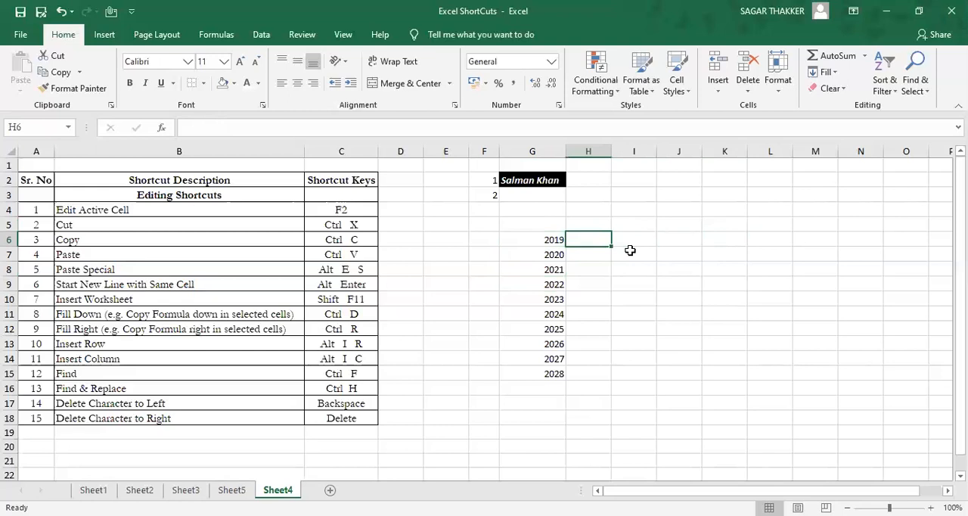
type("=")
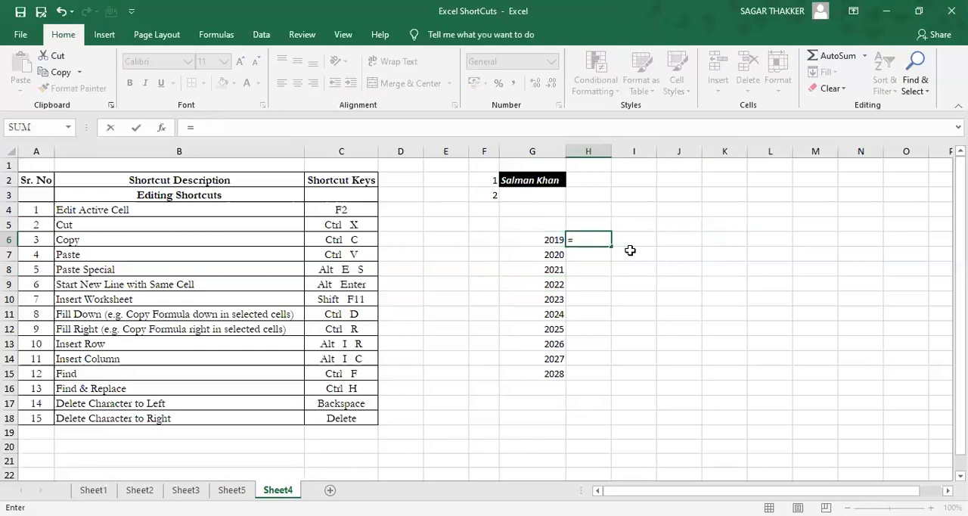
key("Left")
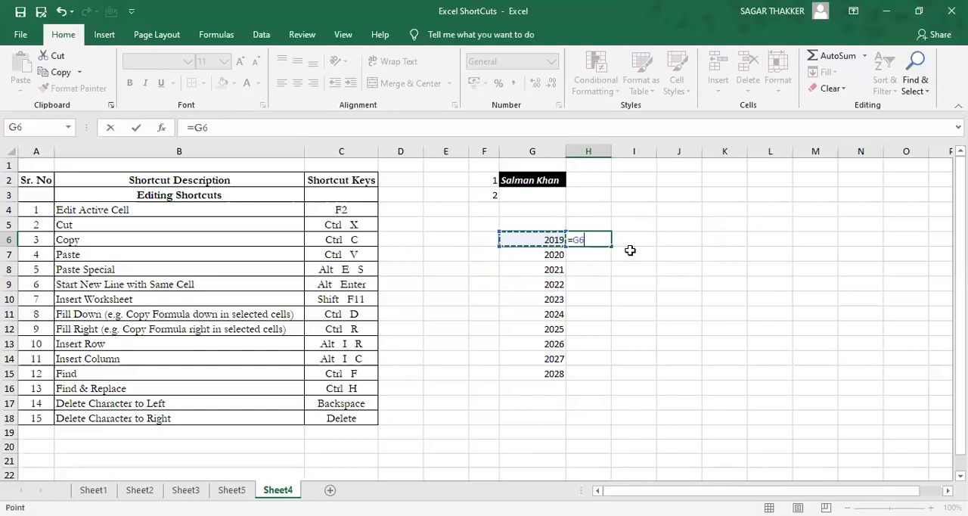
type("+1")
key("Return")
key("Up")
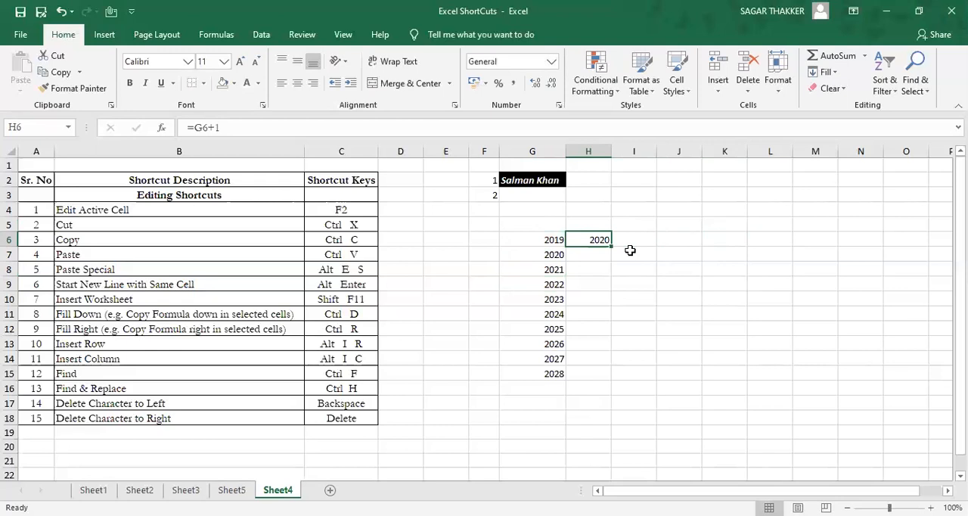
Step: Fill the formula in H6 across row 6 through cell O6 using Fill Right
key("shift+Right")
key("shift+Right")
key("shift+Right")
key("shift+Right")
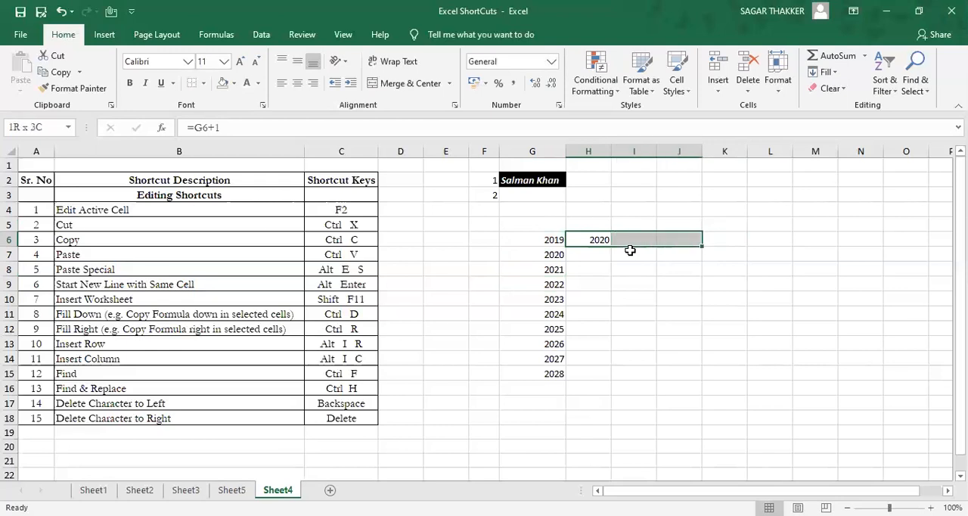
key("shift+Right")
key("shift+Right")
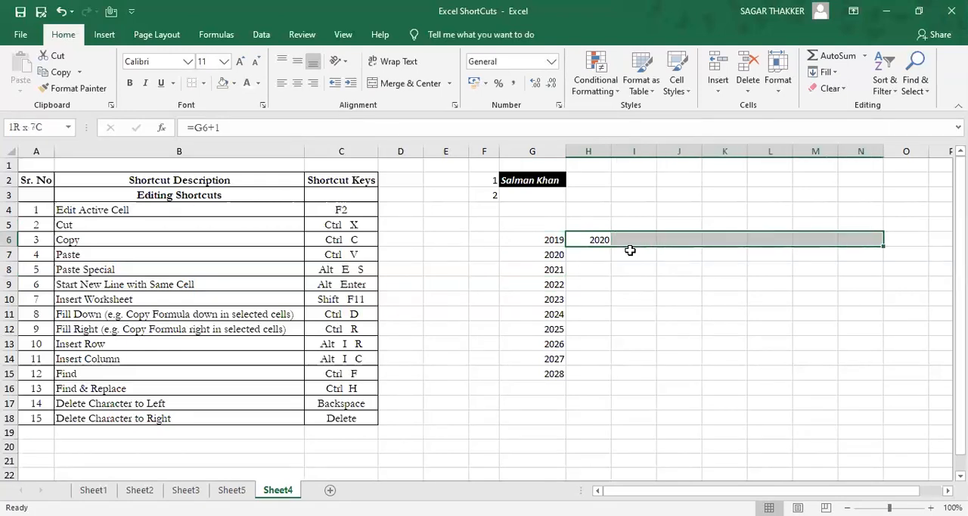
key("shift+Right")
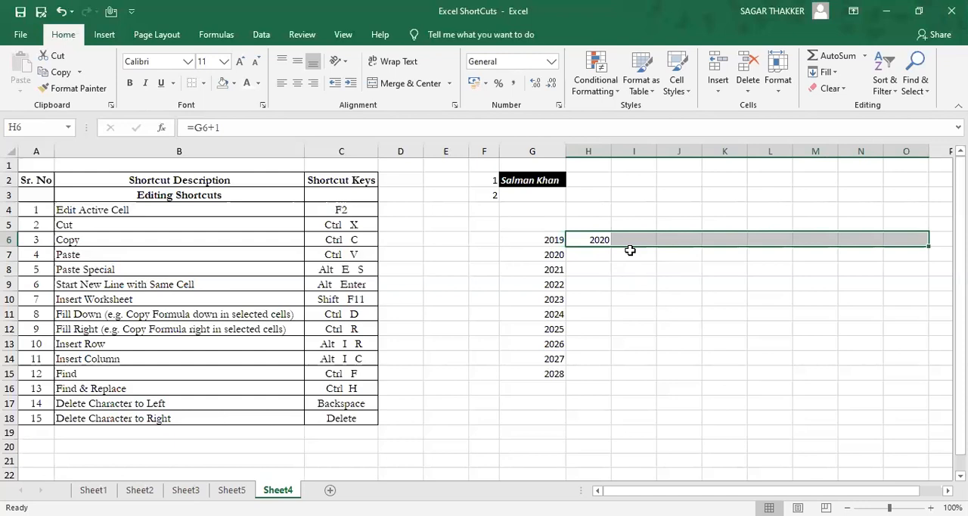
key("ctrl+r")
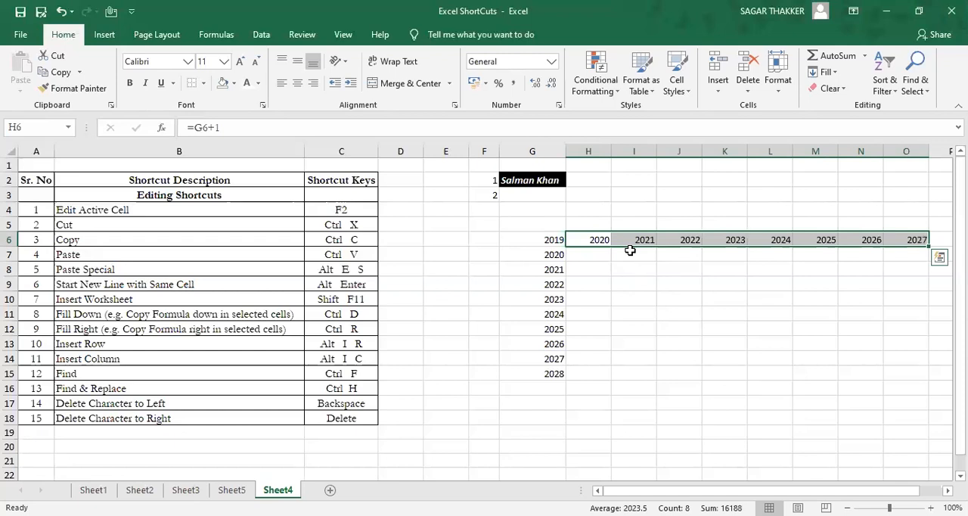
Step: Examine the filled-right formulas cell by cell along row 6, starting from H6
key("Left")
key("Right")
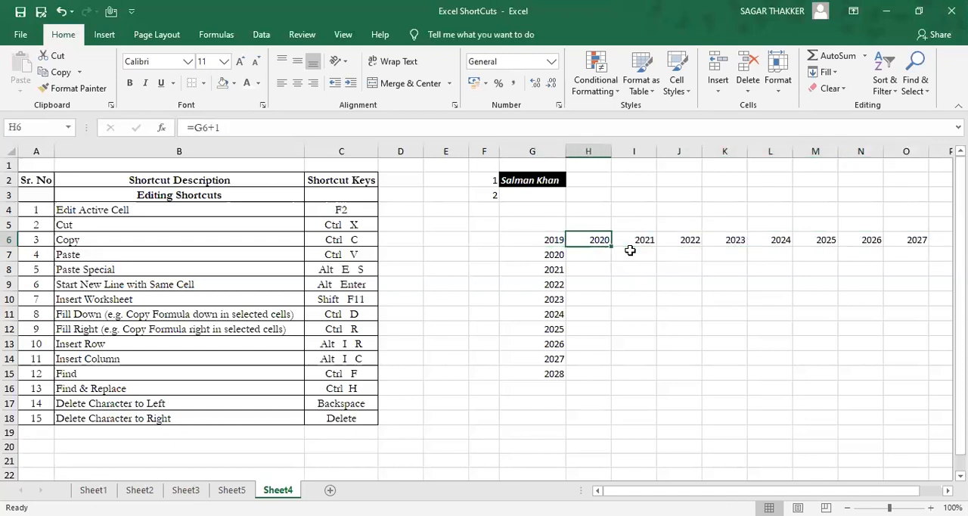
key("Right")
key("Right")
key("Right")
key("Right")
key("Right")
key("Right")
key("Right")
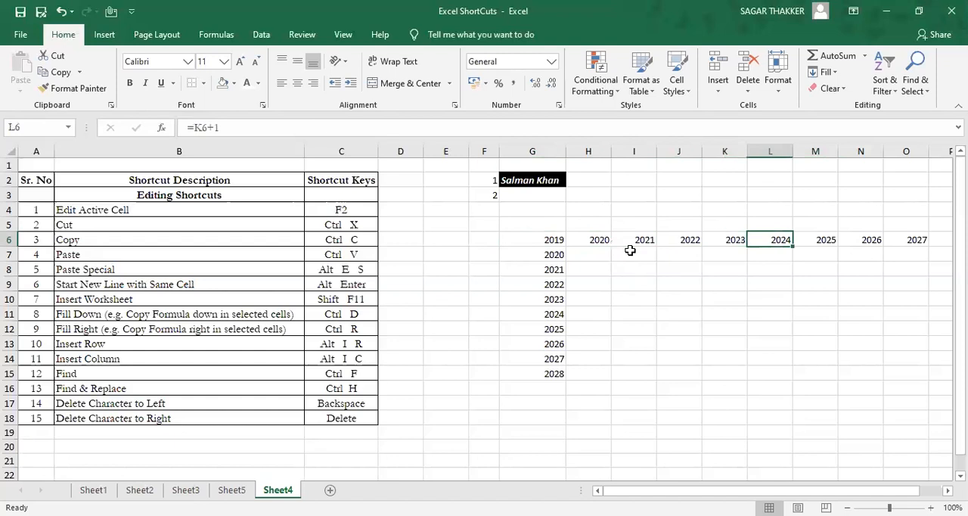
key("Left")
key("Left")
key("Left")
Step: Clear the whole block of sample years in column G and row 6
key("ctrl+a")
key("Delete")
left_click(630, 249)
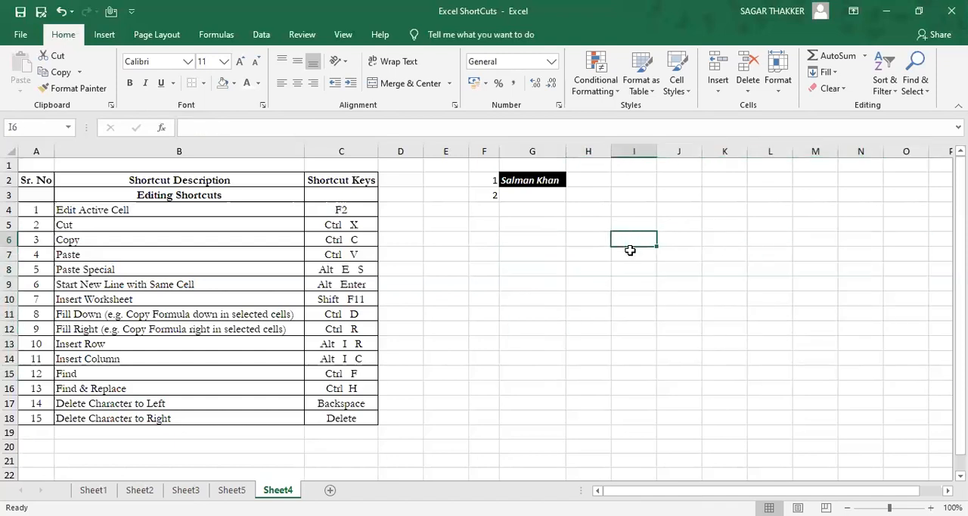
Step: Enter 10 in cell F6 as sample data for the Insert Row shortcut
key("Left")
key("Left")
key("Left")
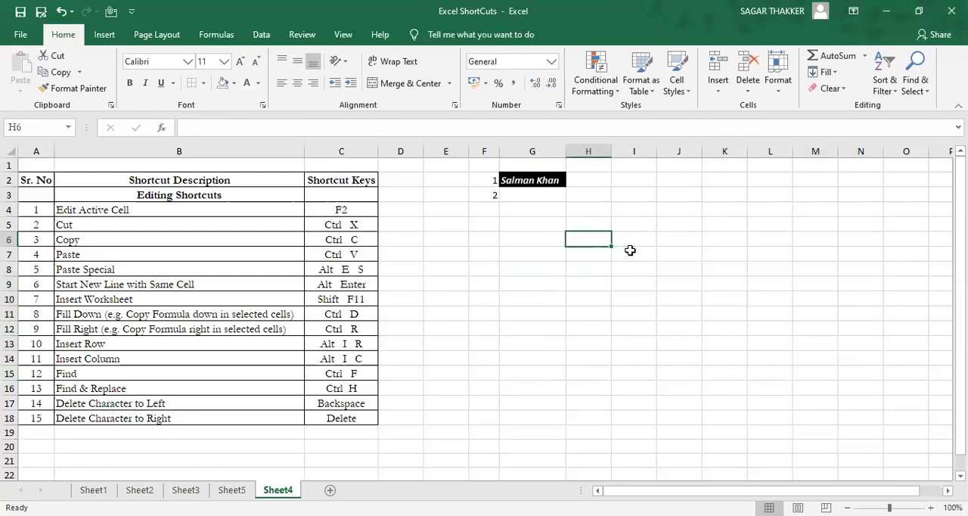
type("10")
key("Tab")
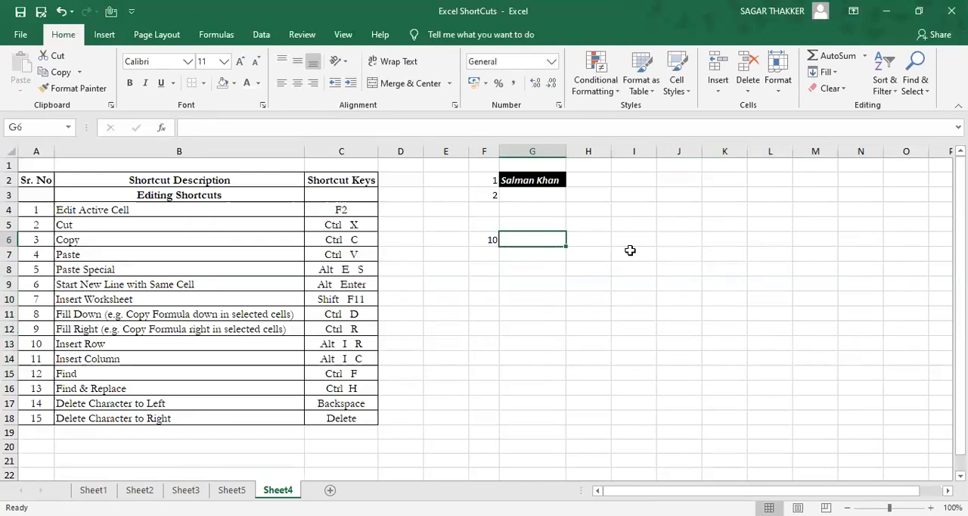
Step: Insert a blank worksheet row above the row containing the 10 in column F
key("alt")
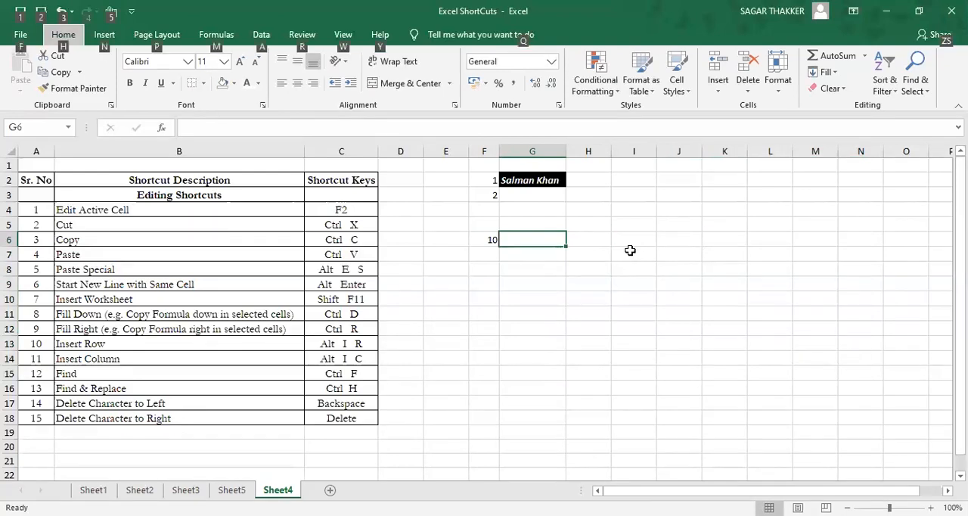
key("i")
key("r")
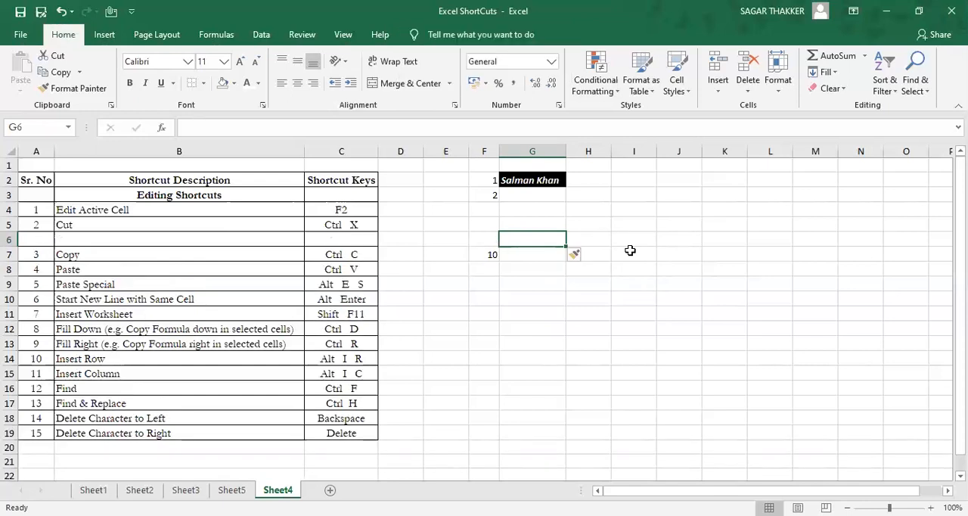
Step: Undo the row insertion at row 6
key("Left")
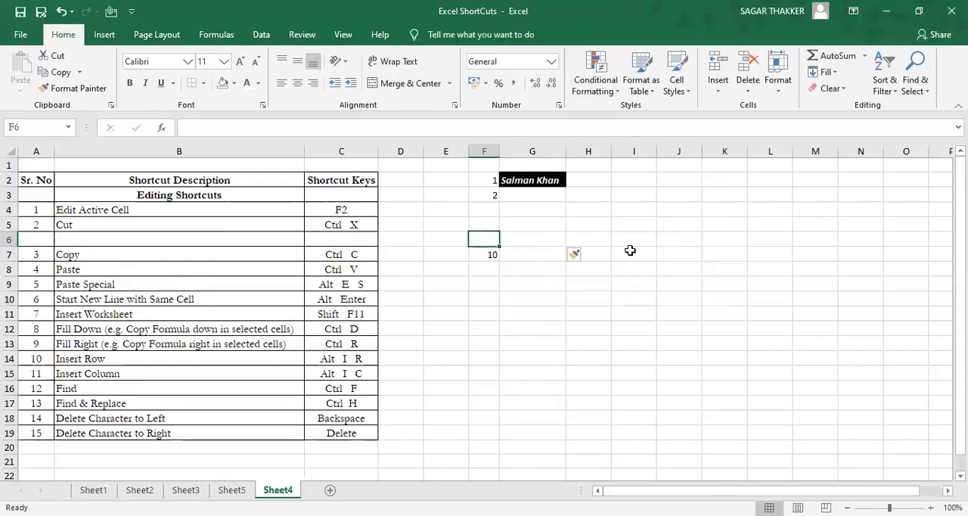
key("shift+space")
key("Down")
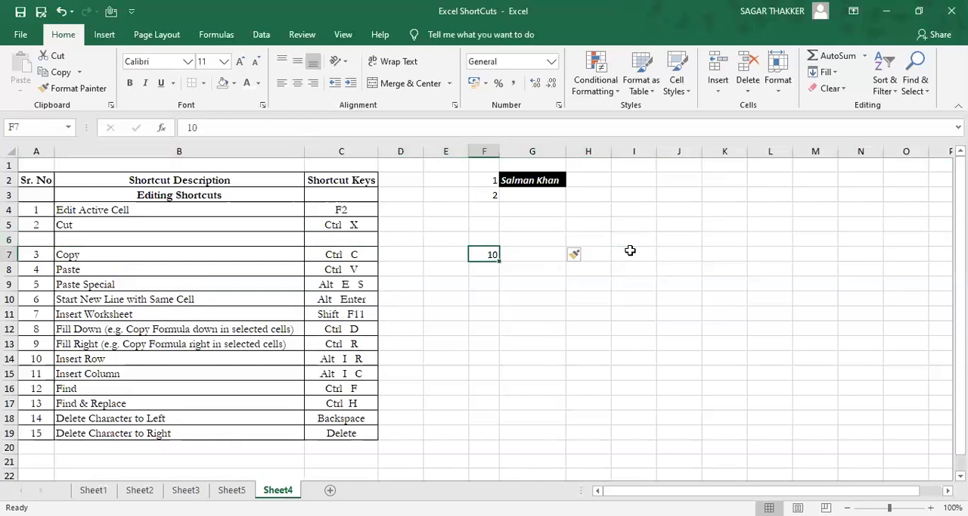
key("ctrl+z")
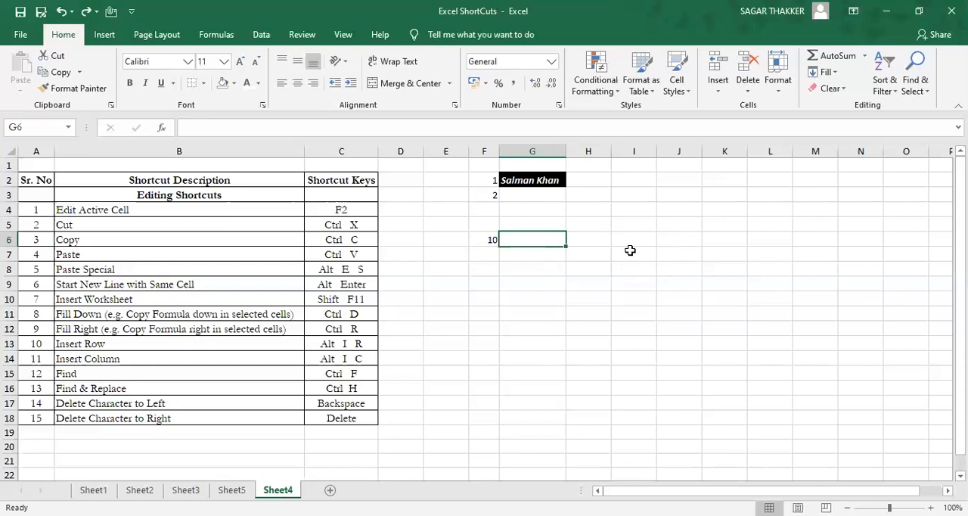
Step: Insert a blank worksheet column at column H, beside the black-filled name cell
key("Right")
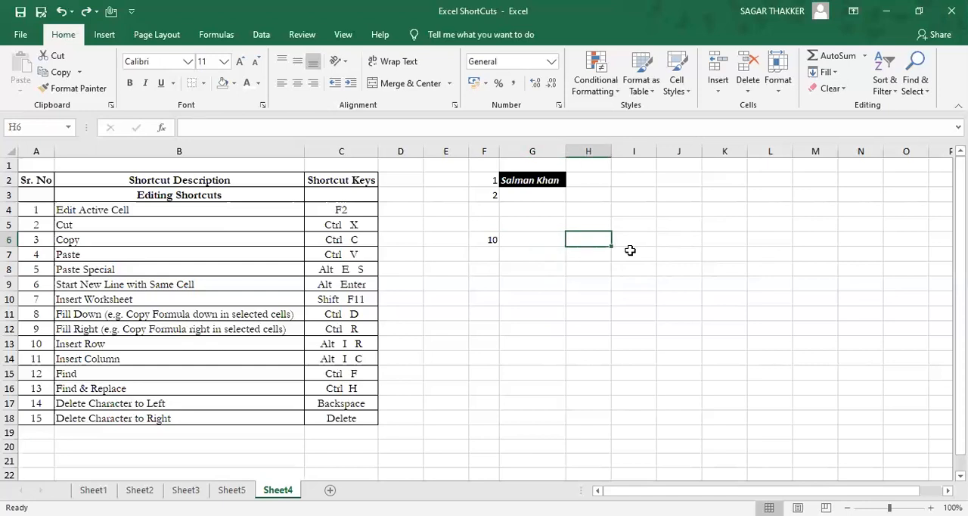
key("Left")
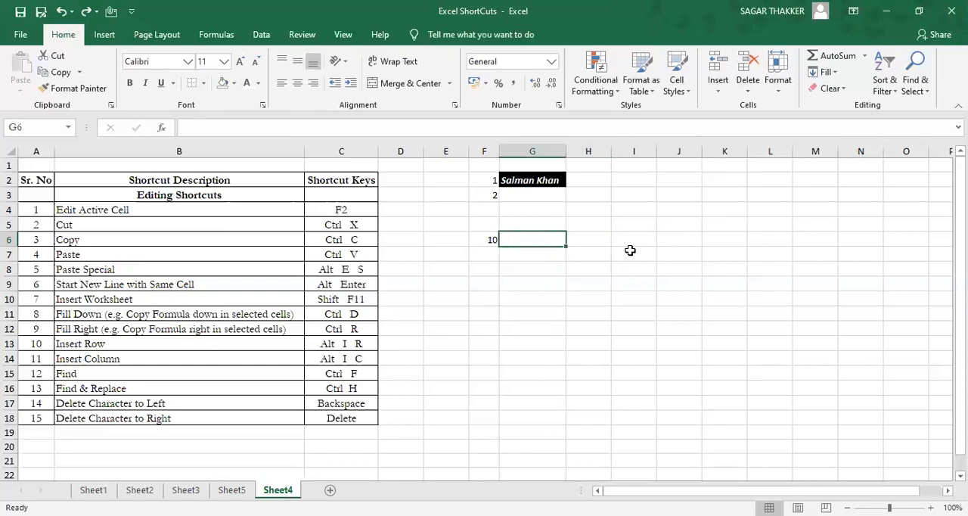
key("Right")
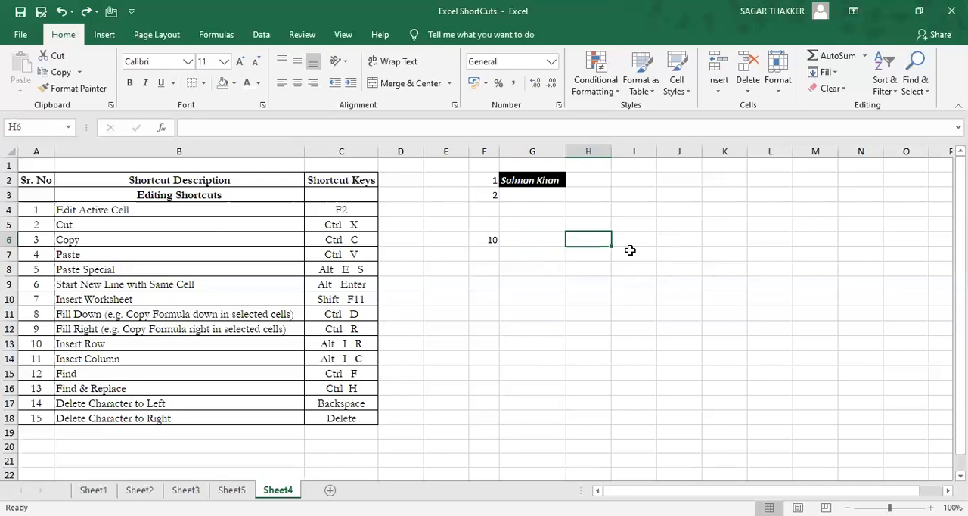
key("alt")
key("i")
key("c")
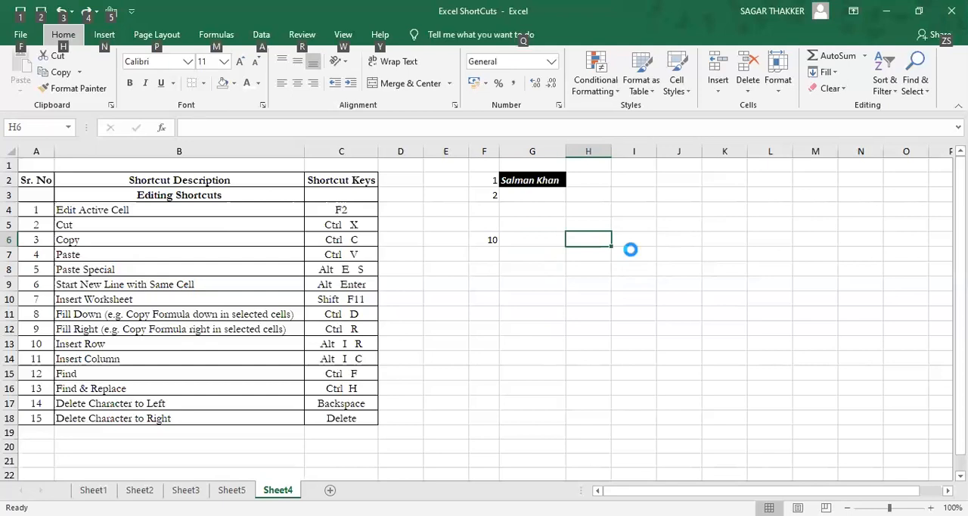
Step: Select the whole newly inserted column H, and undo back past the column insertion and the 10 entered in F6
key("Up")
key("Up")
key("Up")
key("ctrl+space")
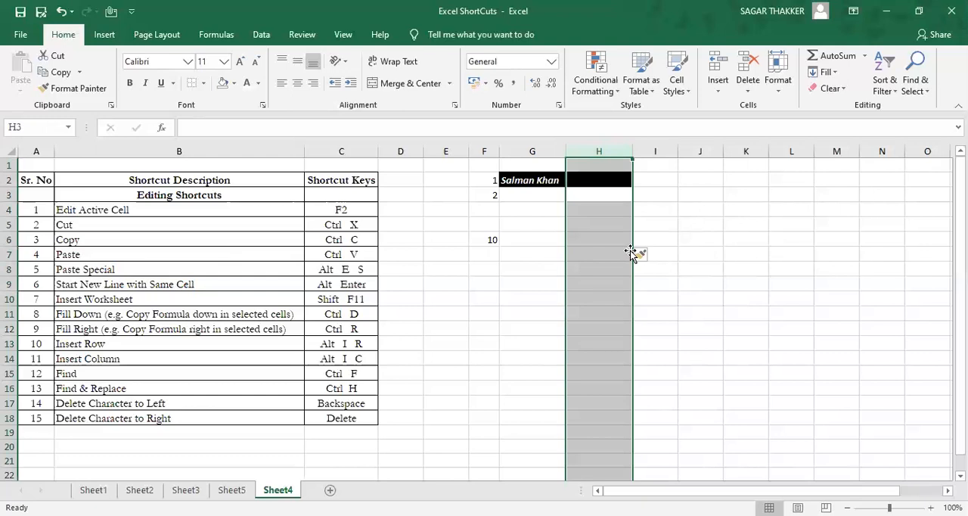
key("ctrl+z")
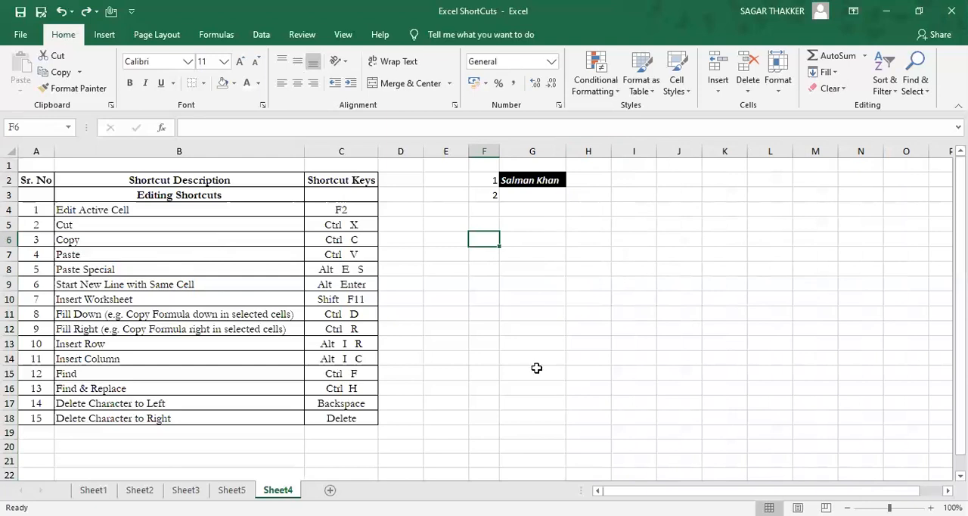
Step: Search the sheet for "Edit", going through two successive matches, and close the search
key("ctrl+f")
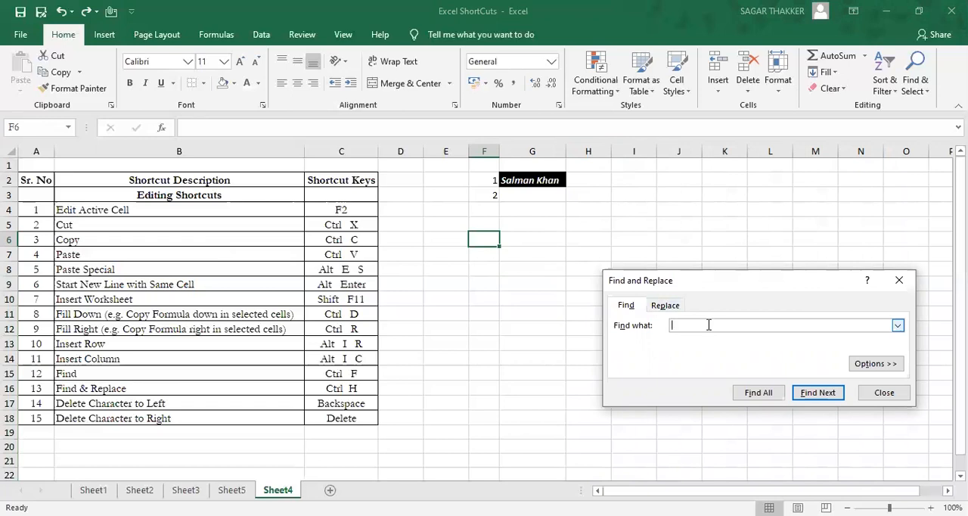
type("Edit")
left_click(816, 394)
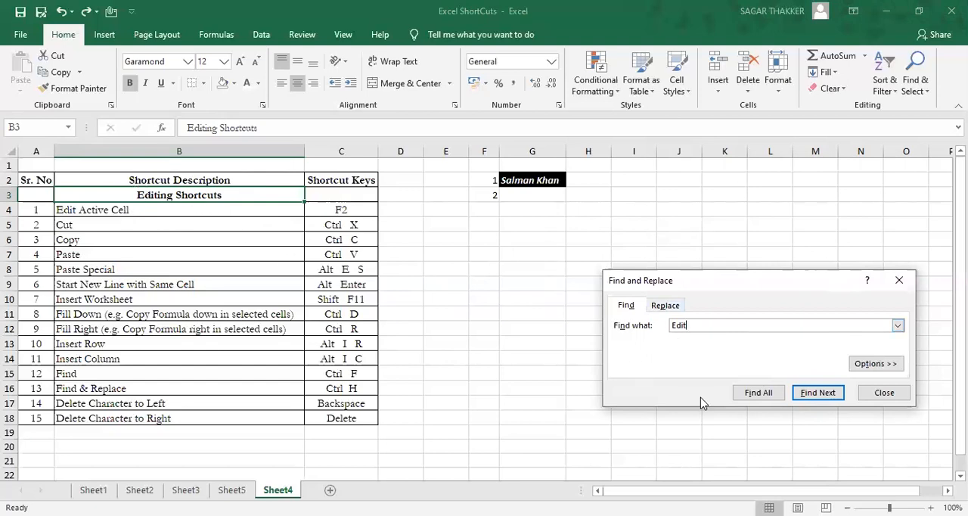
left_click(818, 394)
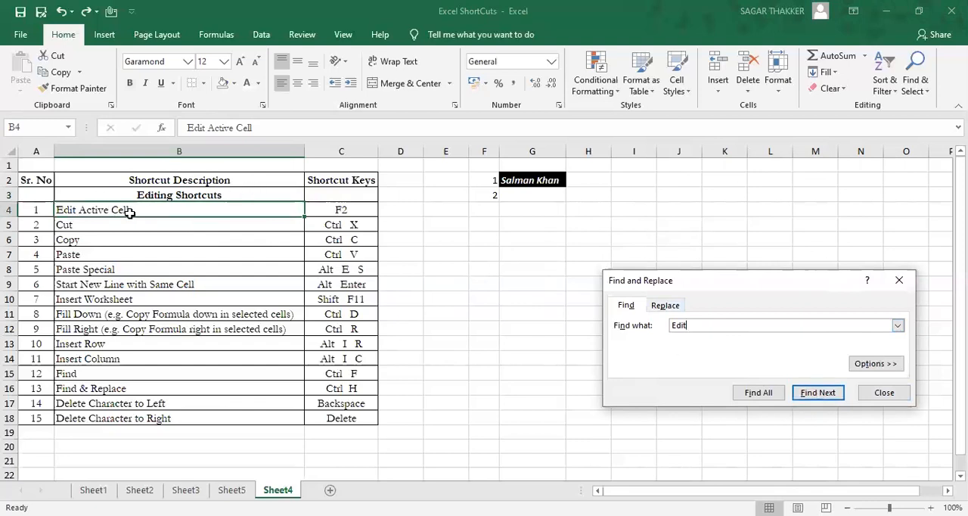
left_click(883, 393)
left_click(549, 310)
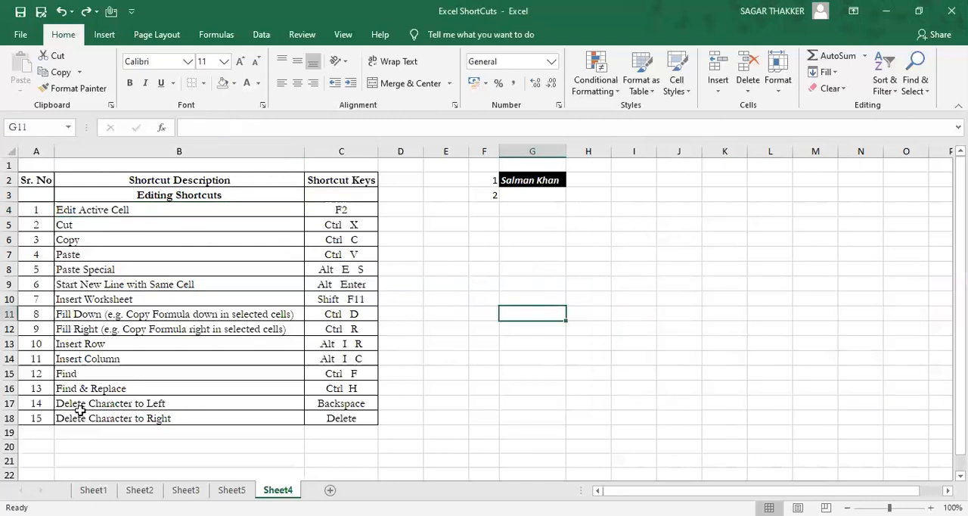
Step: Replace all occurrences of "Edit" with "Text" in the worksheet
left_click(93, 388)
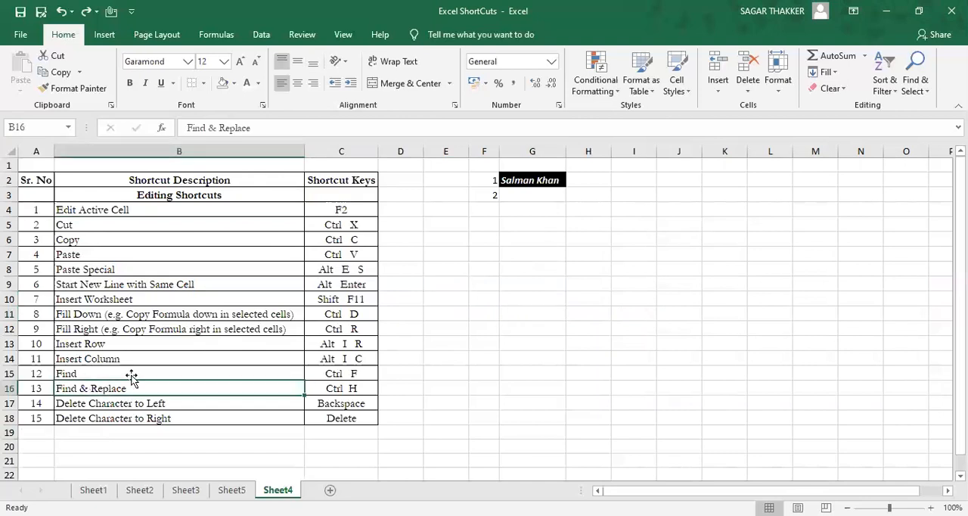
left_click(549, 299)
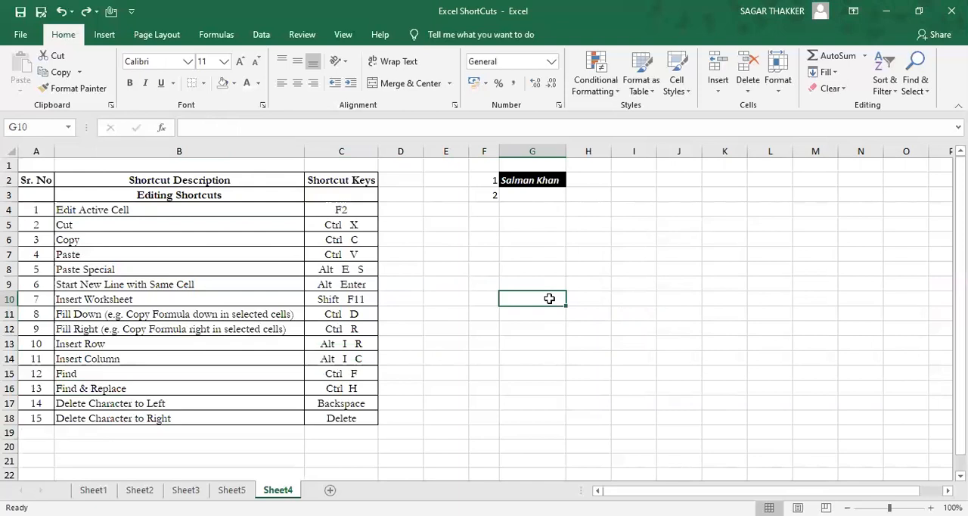
key("ctrl+h")
key("Tab")
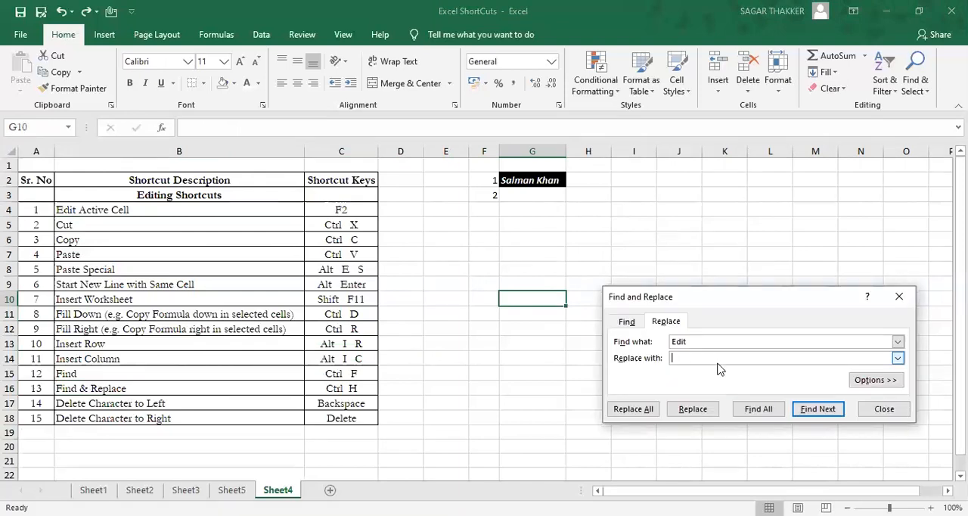
type("Text")
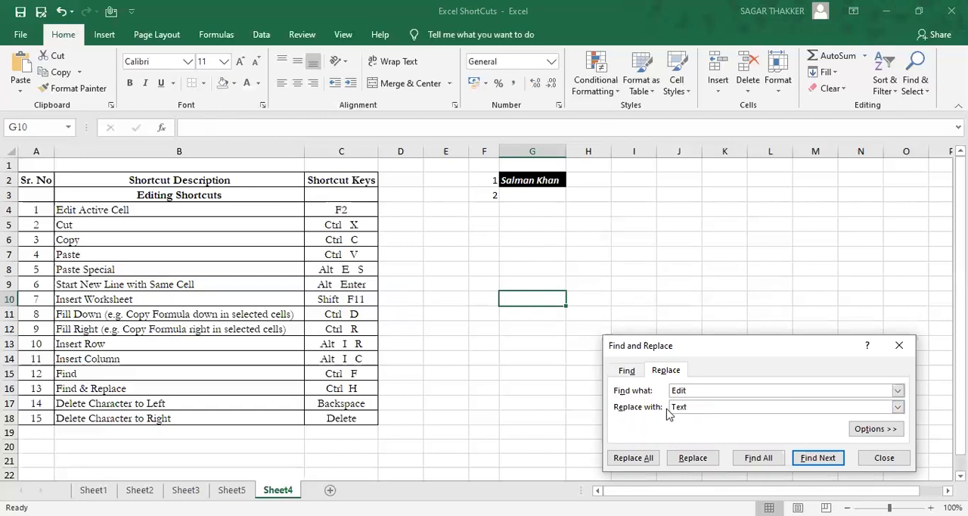
left_click(636, 459)
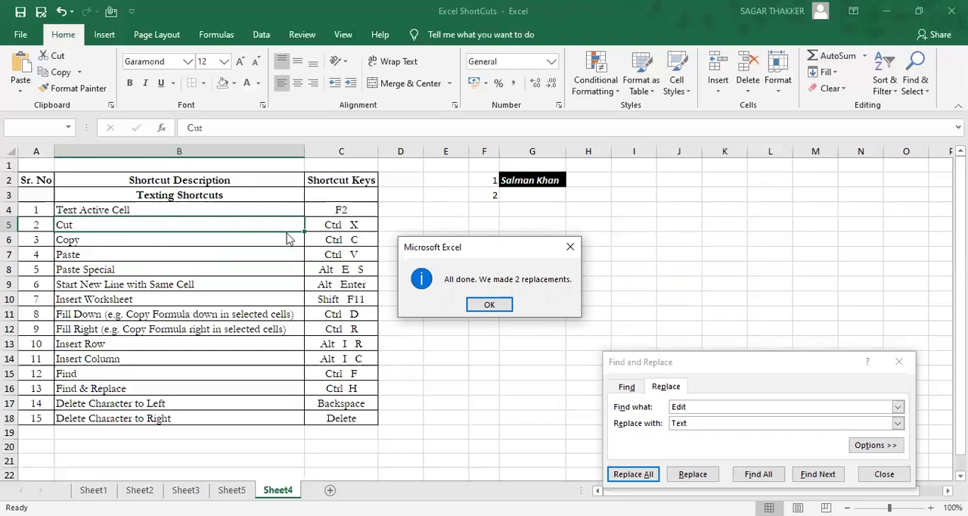
Step: Dismiss the Find and Replace dialogs and undo the replacement of "Edit" with "Text"
left_click(569, 247)
left_click(899, 362)
key("ctrl+z")
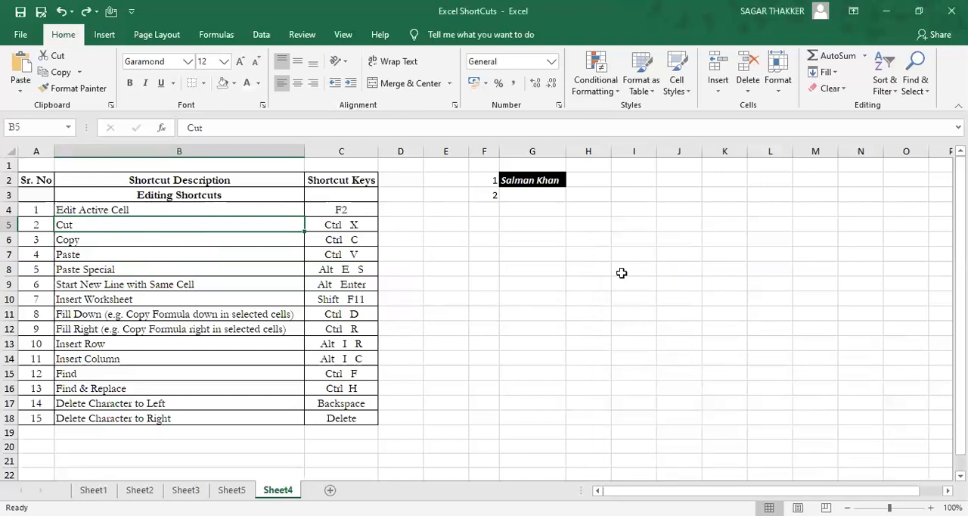
left_click(130, 407)
left_click(475, 279)
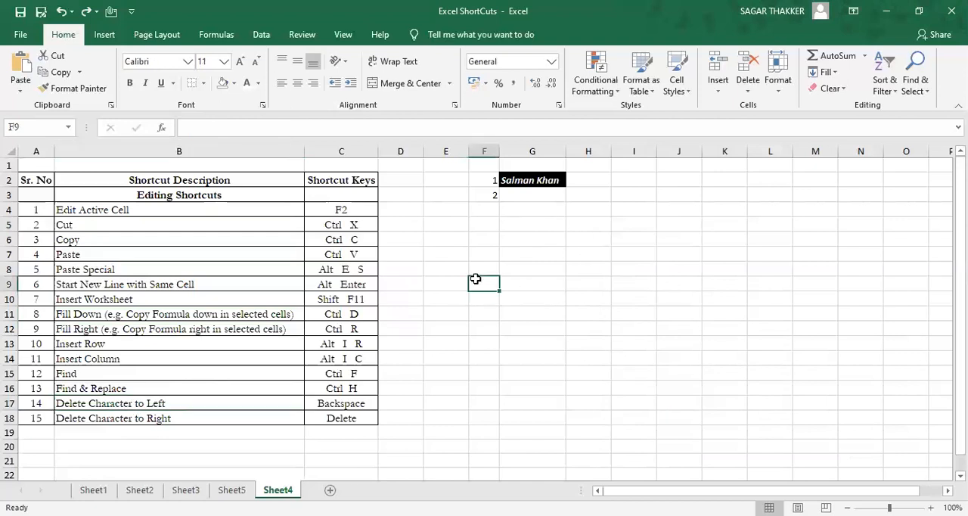
type("14")
key("Tab")
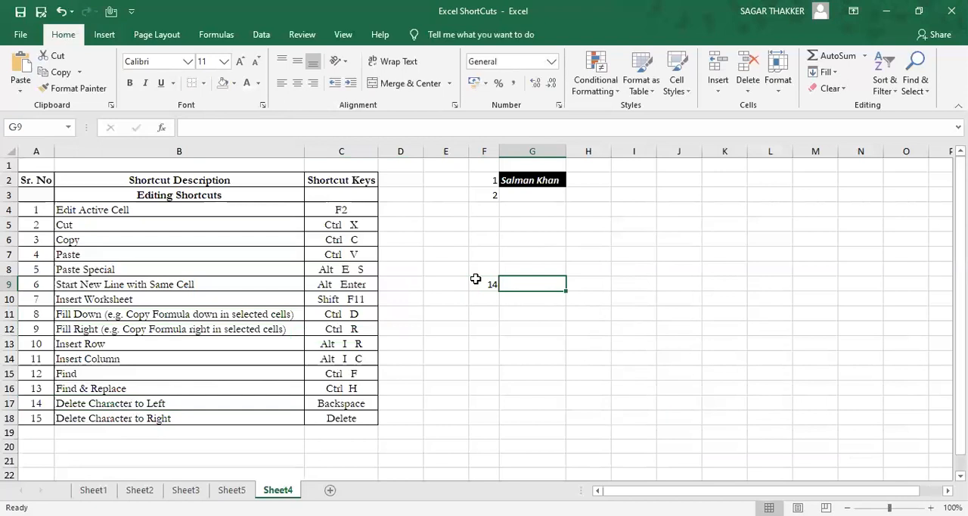
key("Left")
key("Delete")
Step: Shorten the text in cell G2 to "Salman" by deleting characters to the left of the cursor, and undo the edit
key("Right")
key("Up")
key("Up")
key("Up")
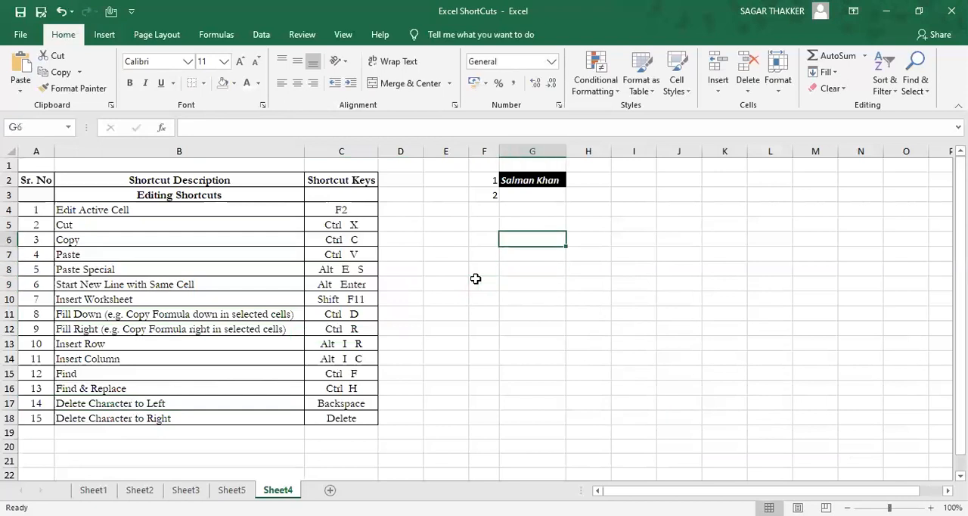
key("Up")
key("Up")
key("Up")
key("Up")
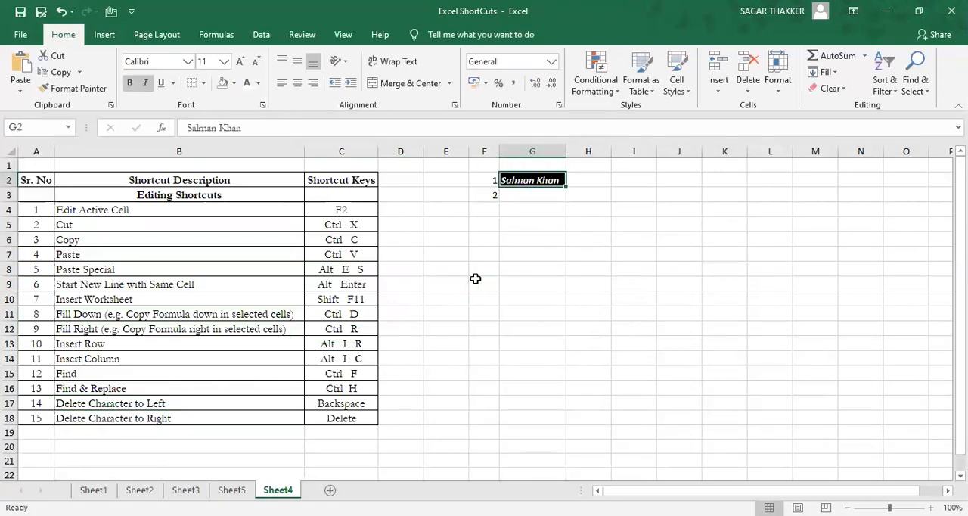
key("F2")
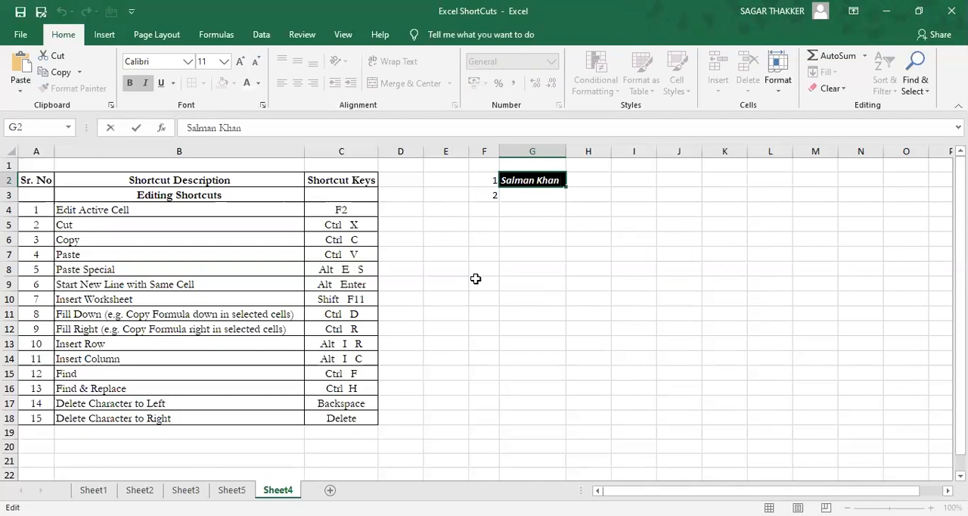
key("BackSpace")
key("BackSpace")
key("BackSpace")
key("BackSpace")
key("Return")
key("Up")
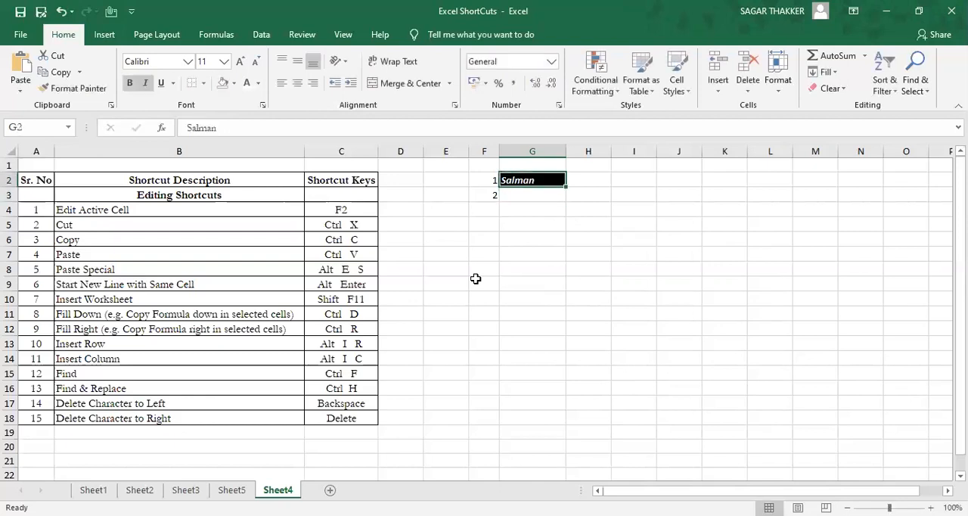
key("ctrl+z")
Step: Append "pm" to the text in cell G2, and remove it by deleting the characters to the right of the cursor
key("F2")
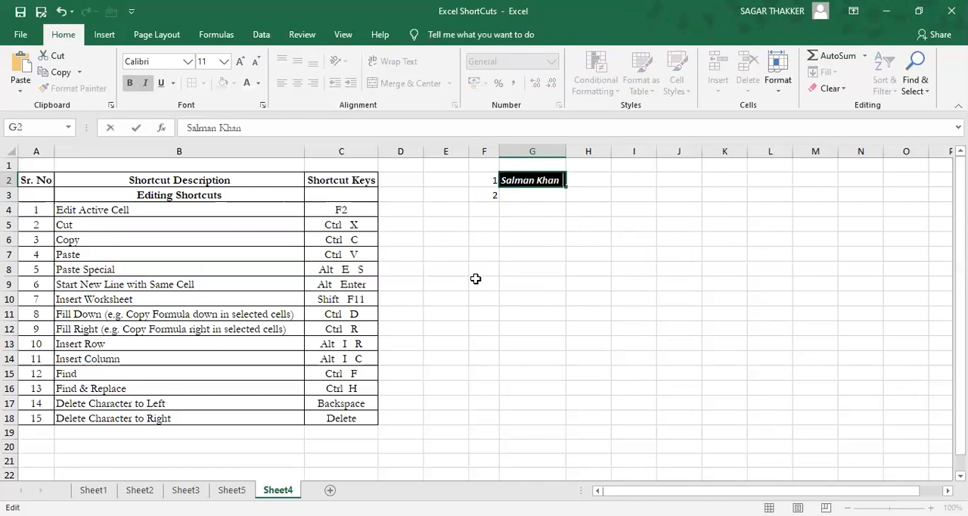
type("pm")
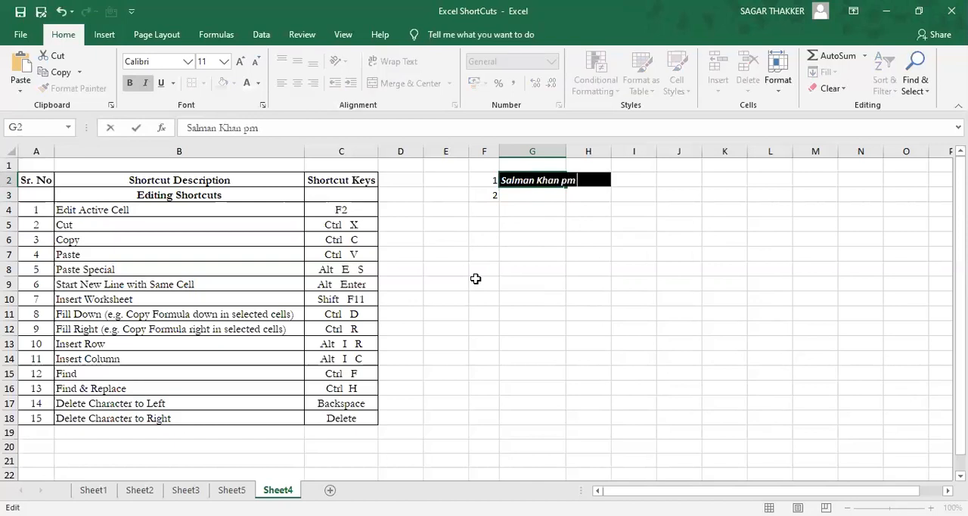
key("Left")
key("Left")
key("Delete")
key("Delete")
key("Return")
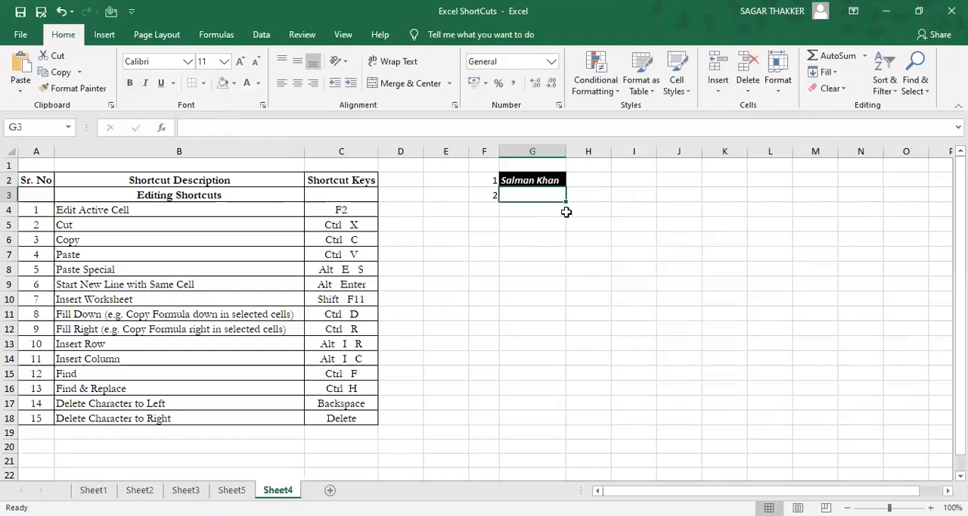